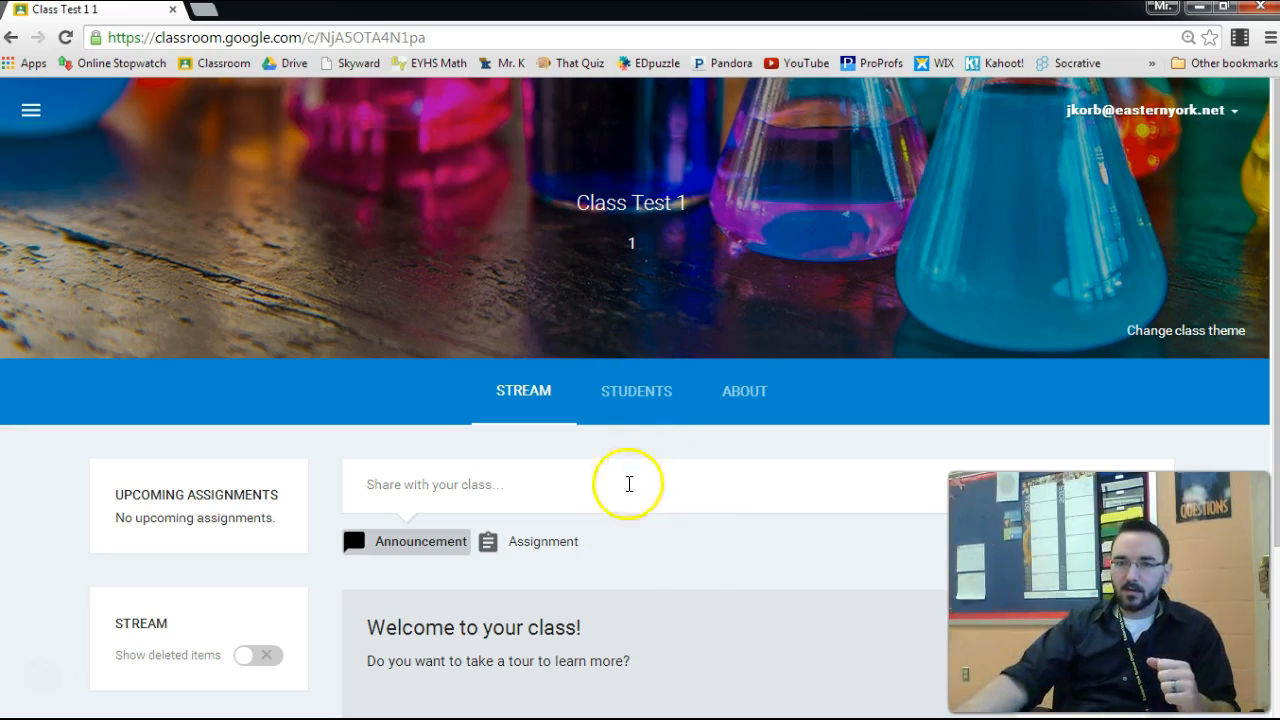
Start a new assignment titled "This is an Assignment!" with the description "Do this!".
scroll(640, 545, down, 2)
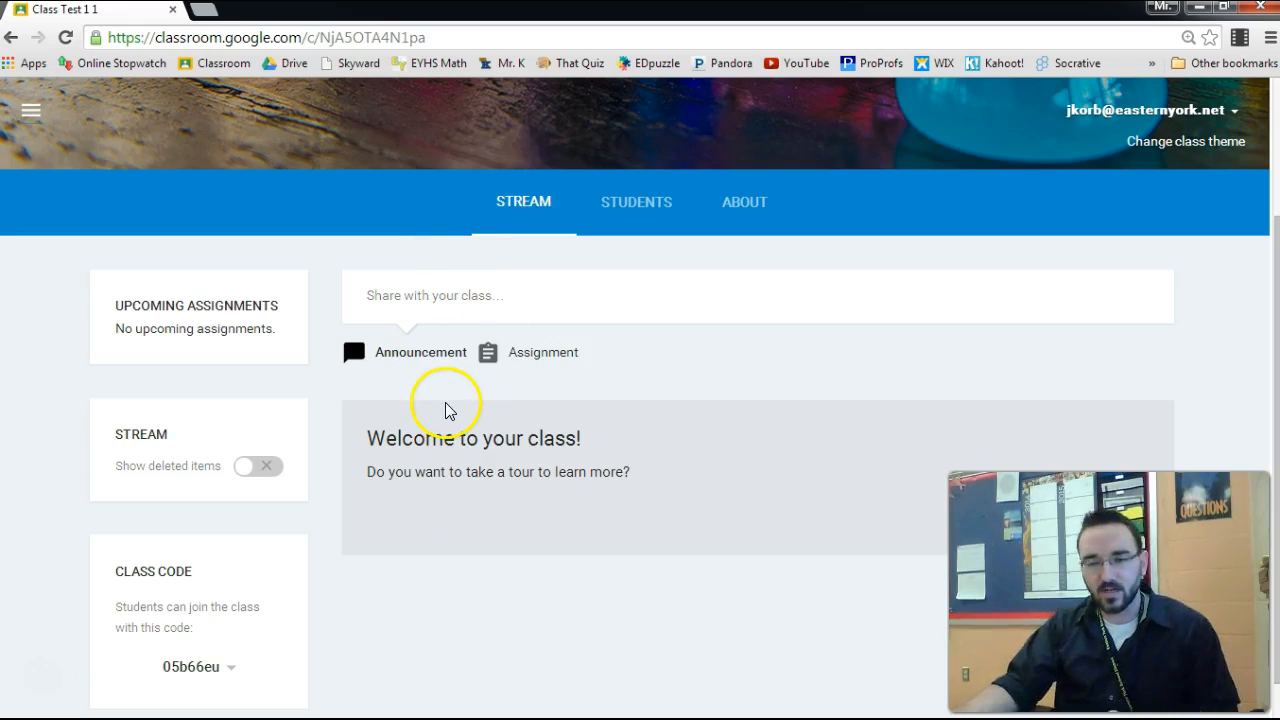
click(545, 358)
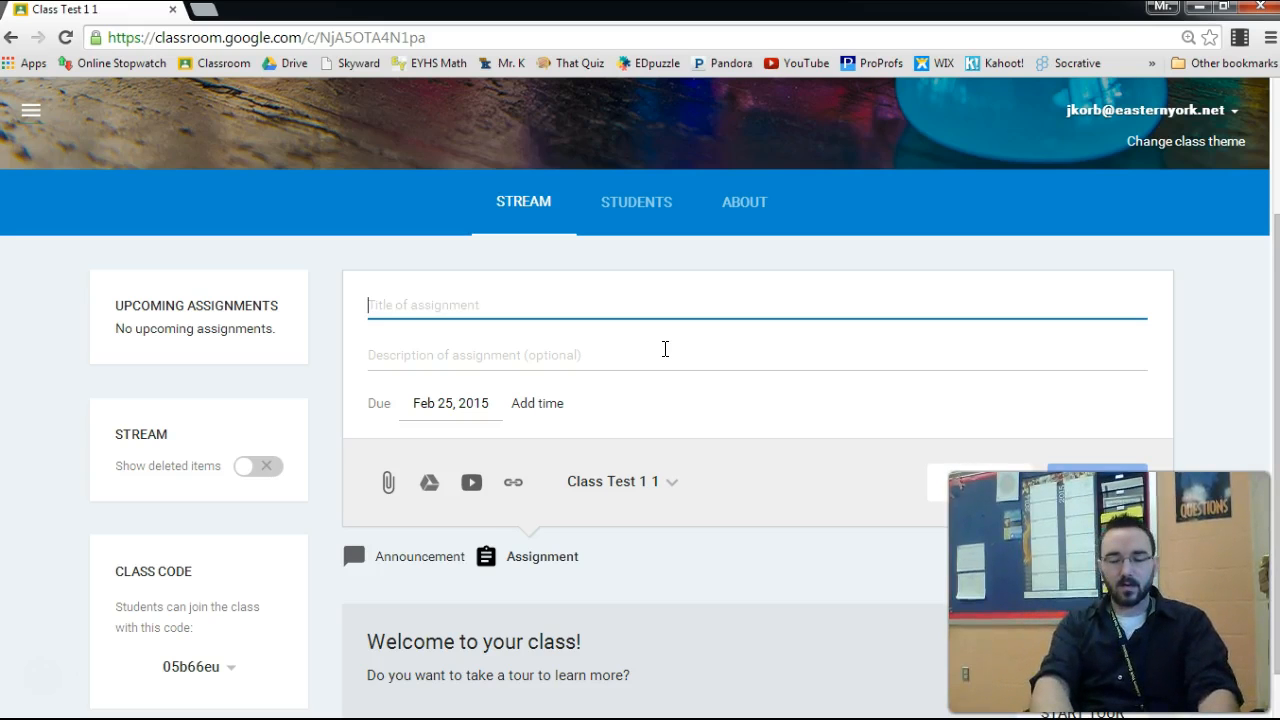
text(This is an)
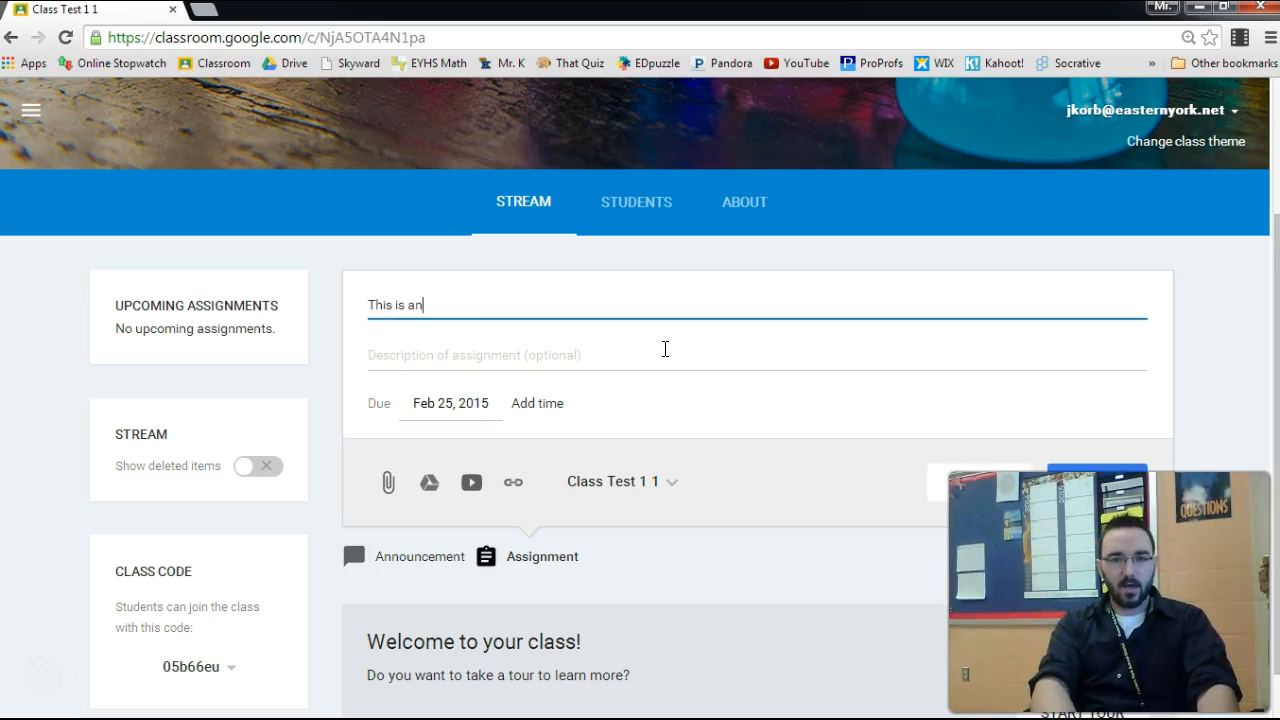
text( Assignment!)
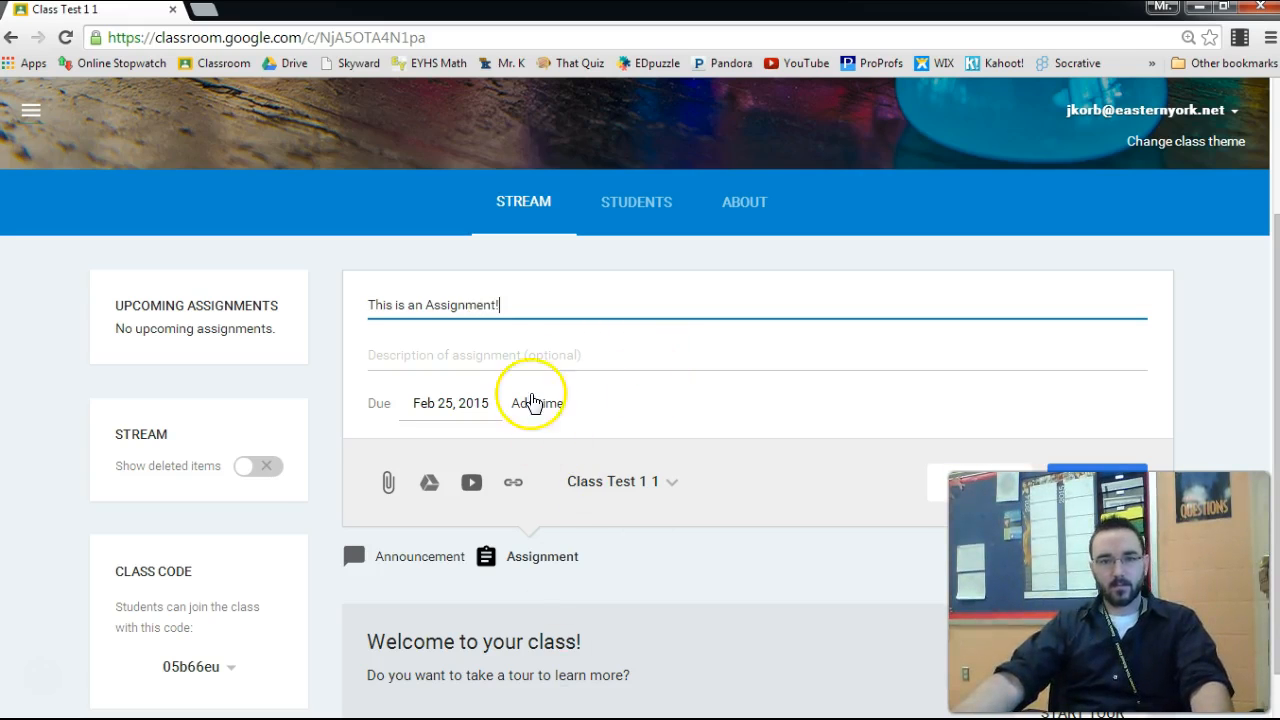
click(578, 353)
text(Do this!)
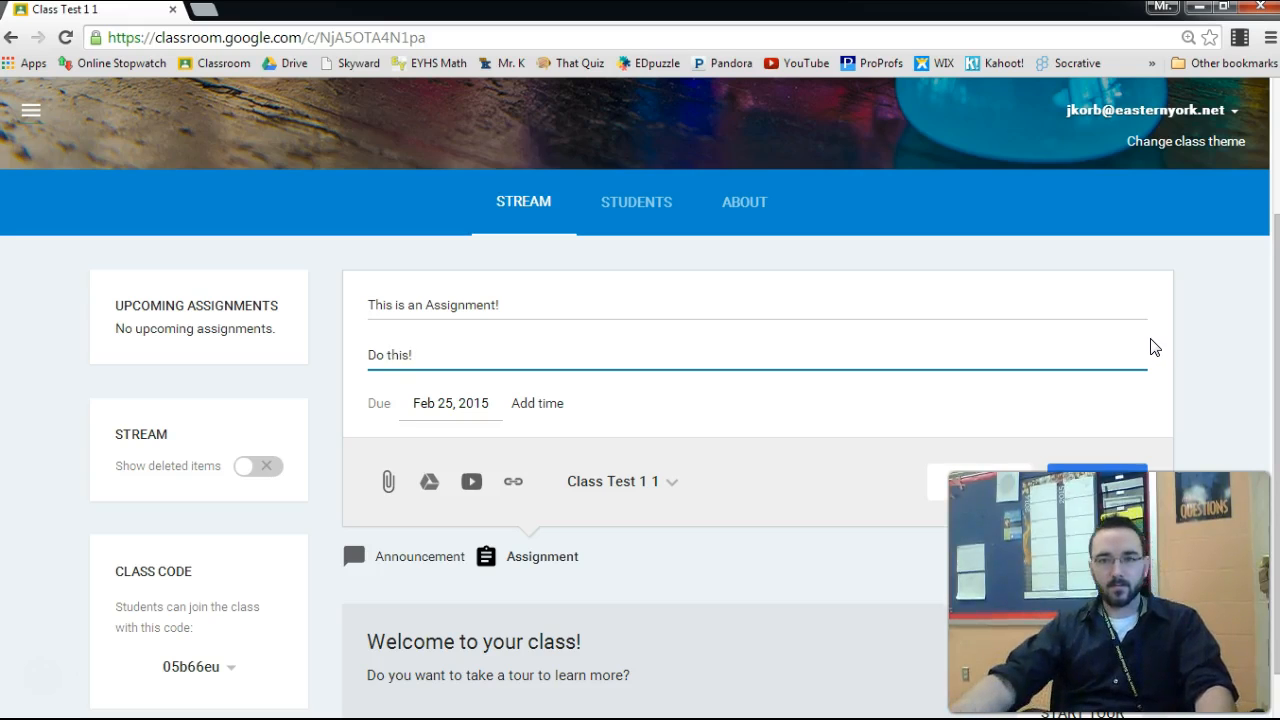
click(1230, 368)
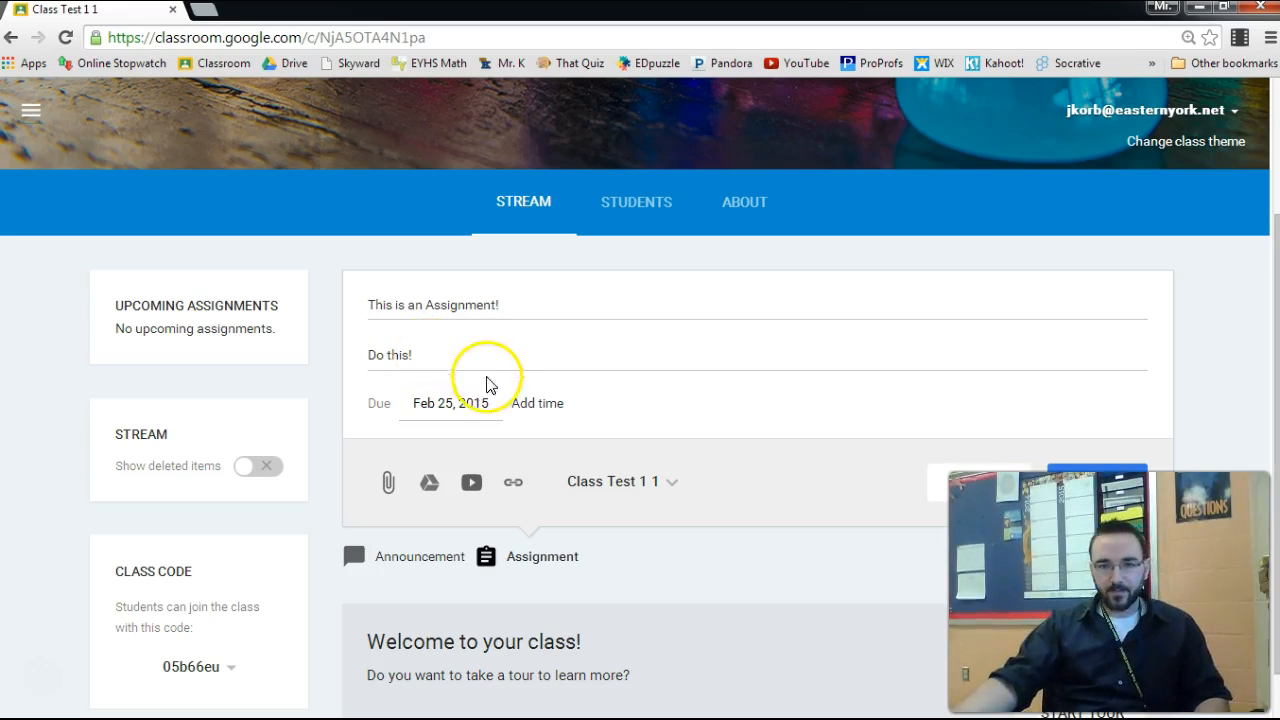
Set the assignment's due date to Feb 26, 2015 and its due time to 3:00 PM.
click(451, 407)
click(549, 603)
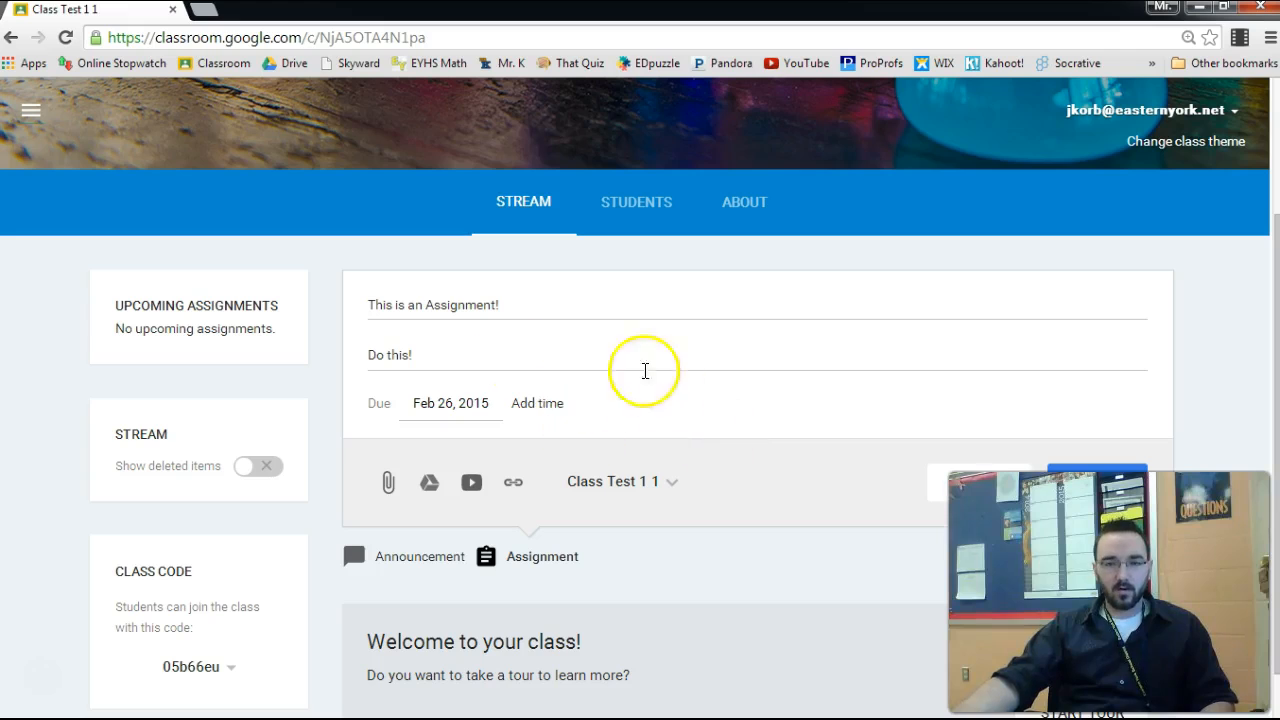
click(540, 402)
click(750, 402)
click(558, 402)
drag(584, 402, 523, 401)
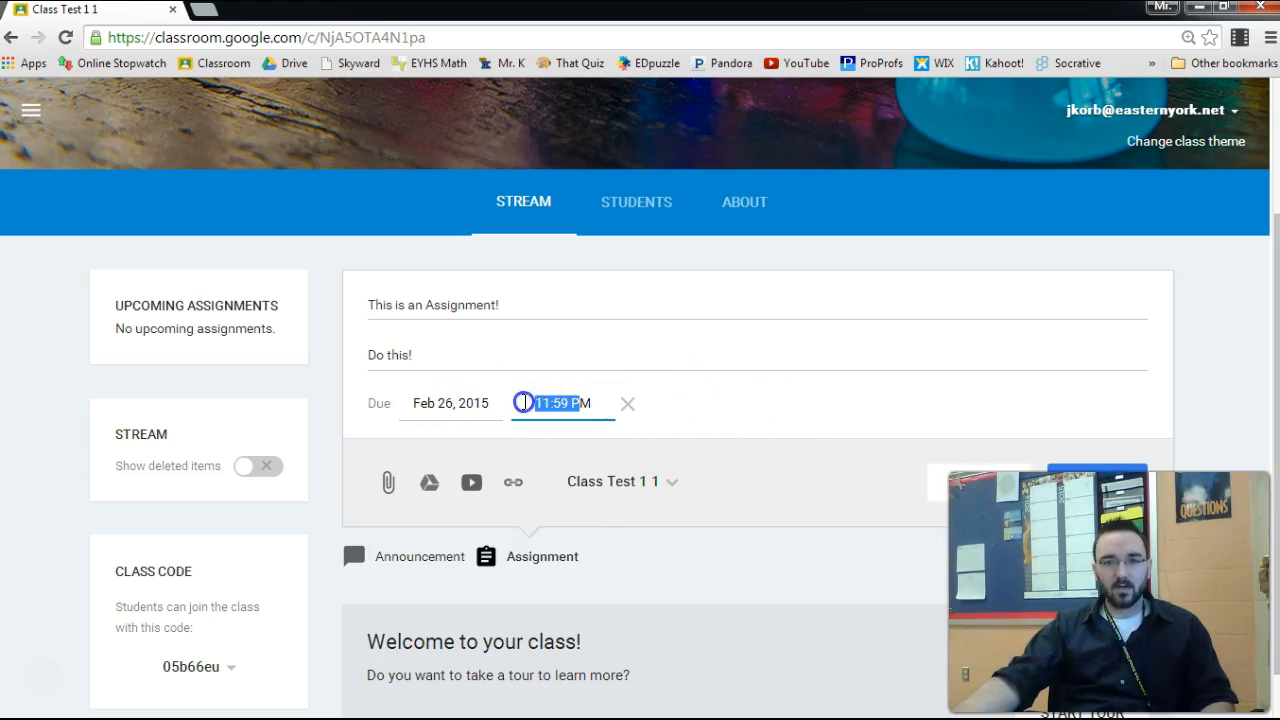
text(300M)
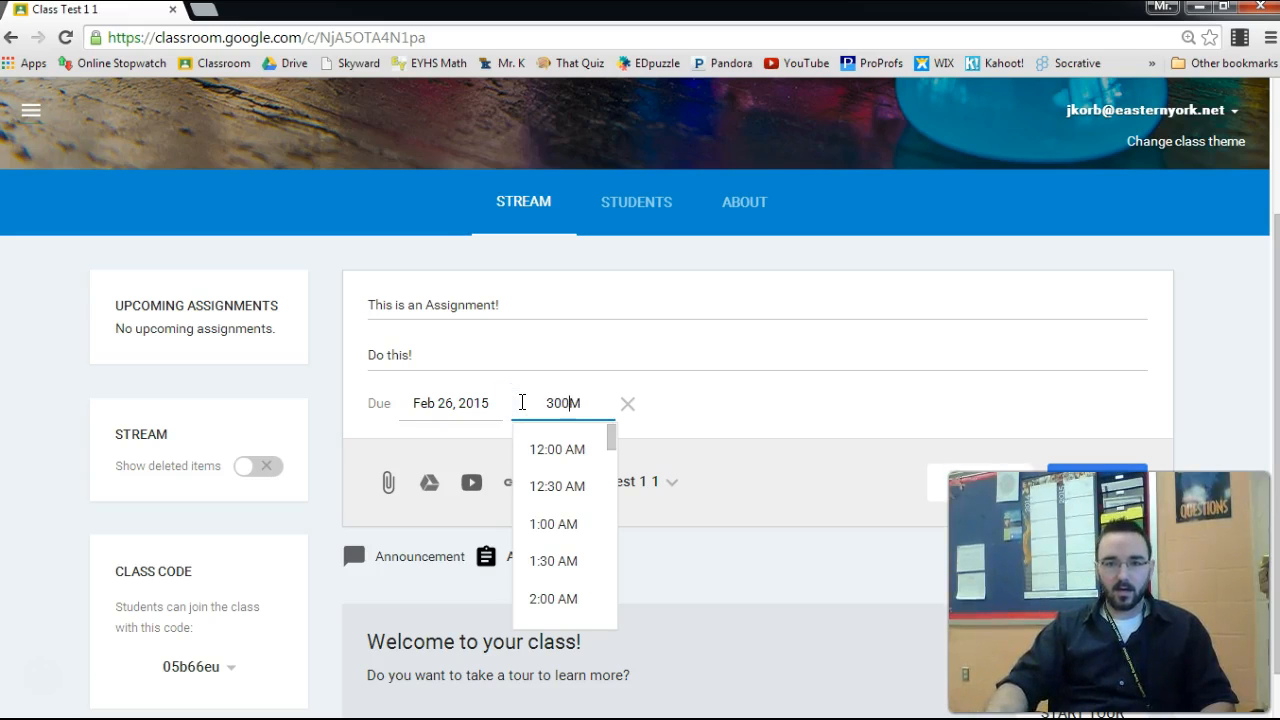
key(BackSpace)
key(BackSpace)
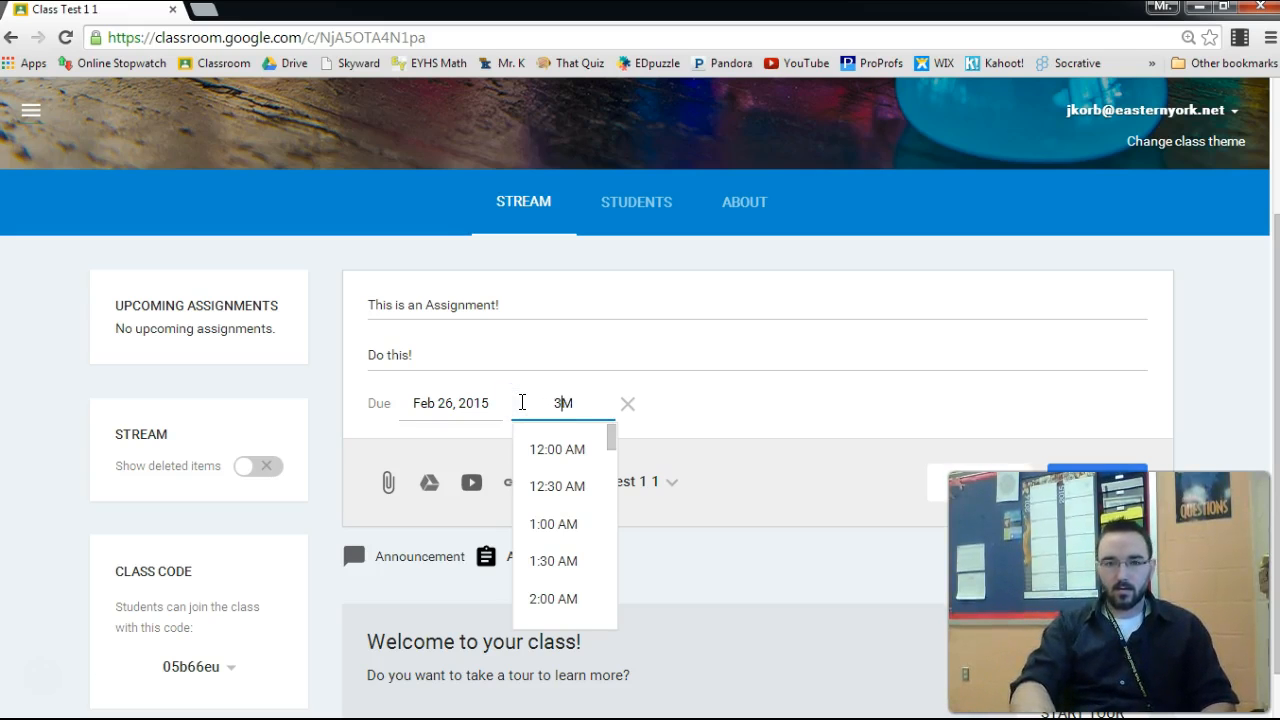
scroll(586, 590, down, 6)
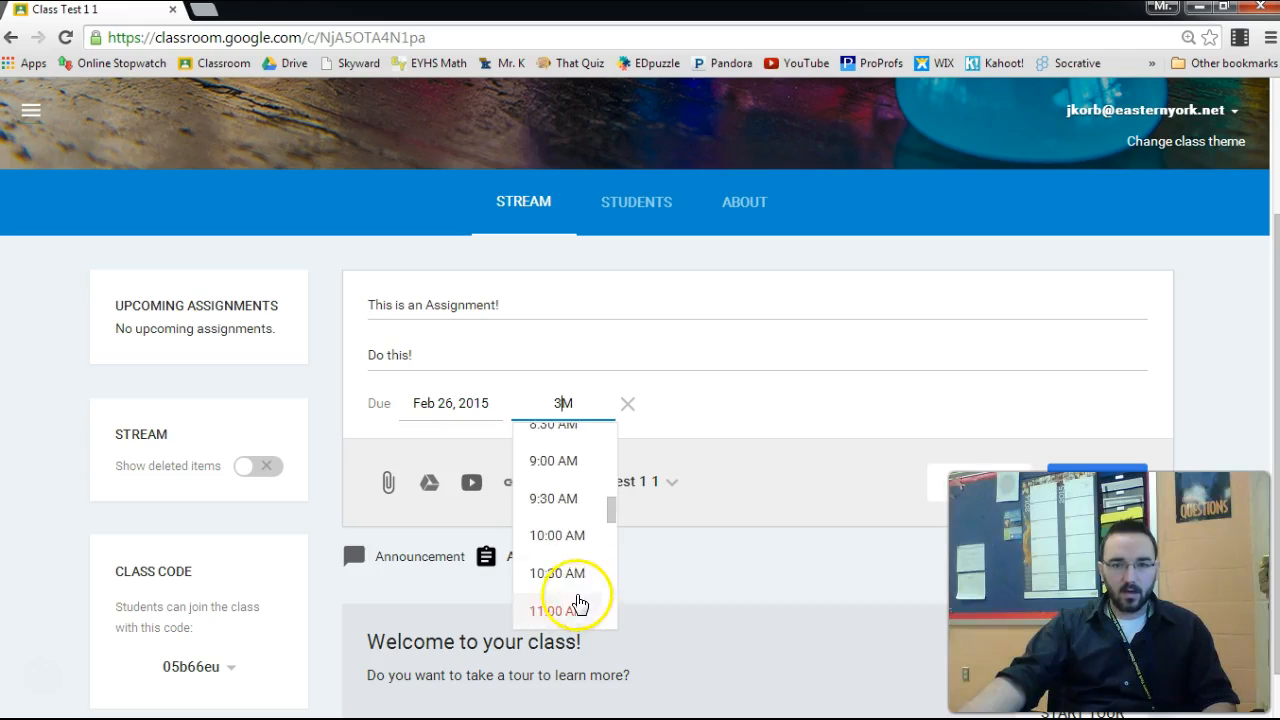
scroll(579, 600, down, 3)
scroll(580, 595, down, 2)
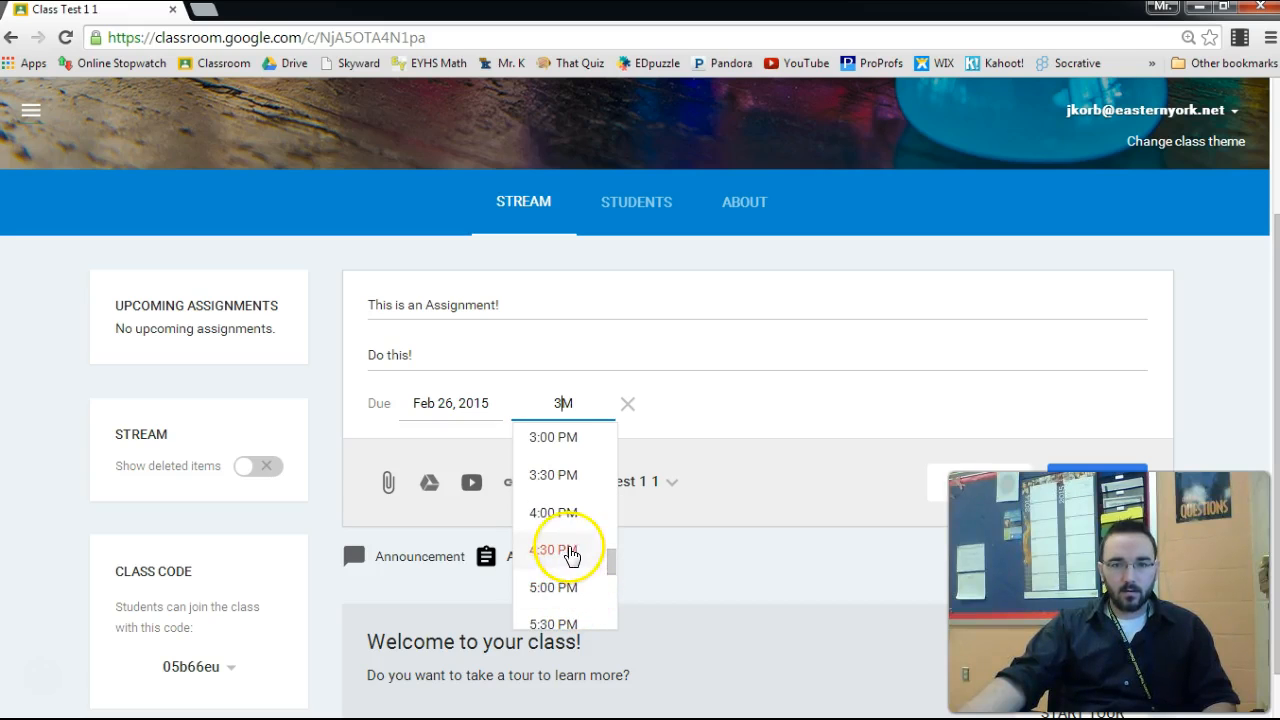
click(563, 437)
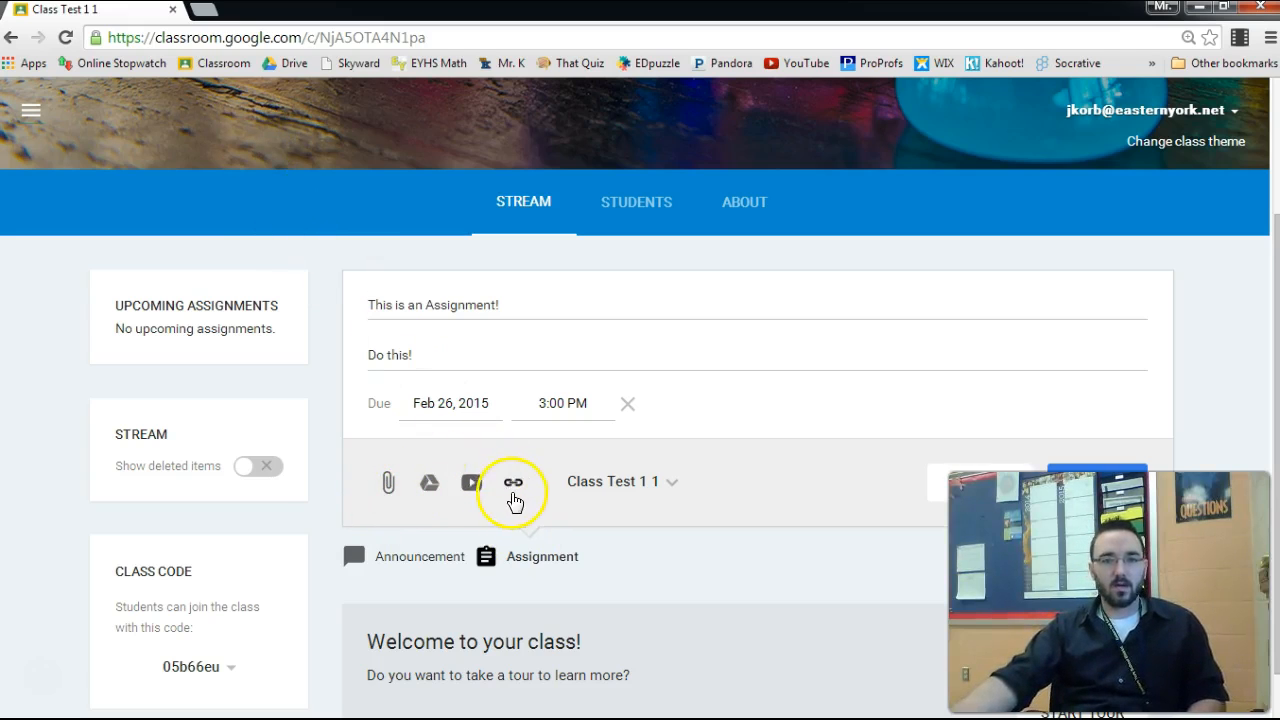
Attach a link to the teacher's own class website to the assignment.
click(513, 484)
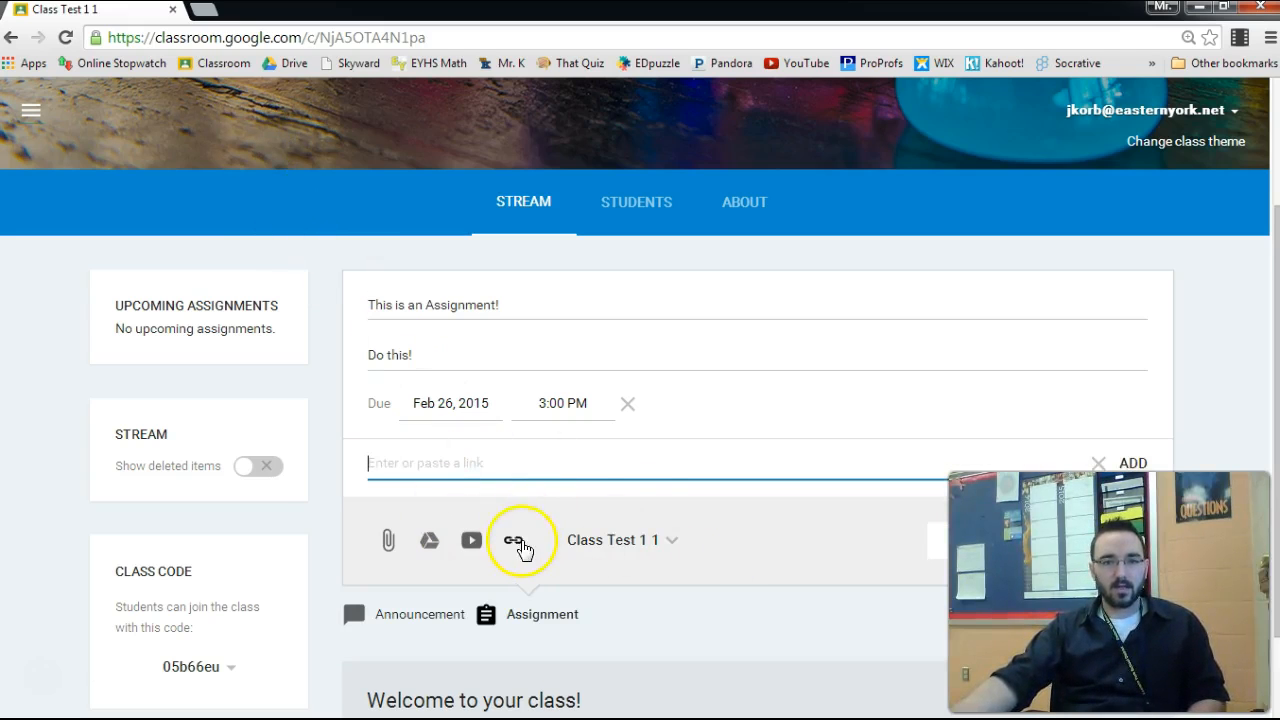
text(www.mrkorb.com)
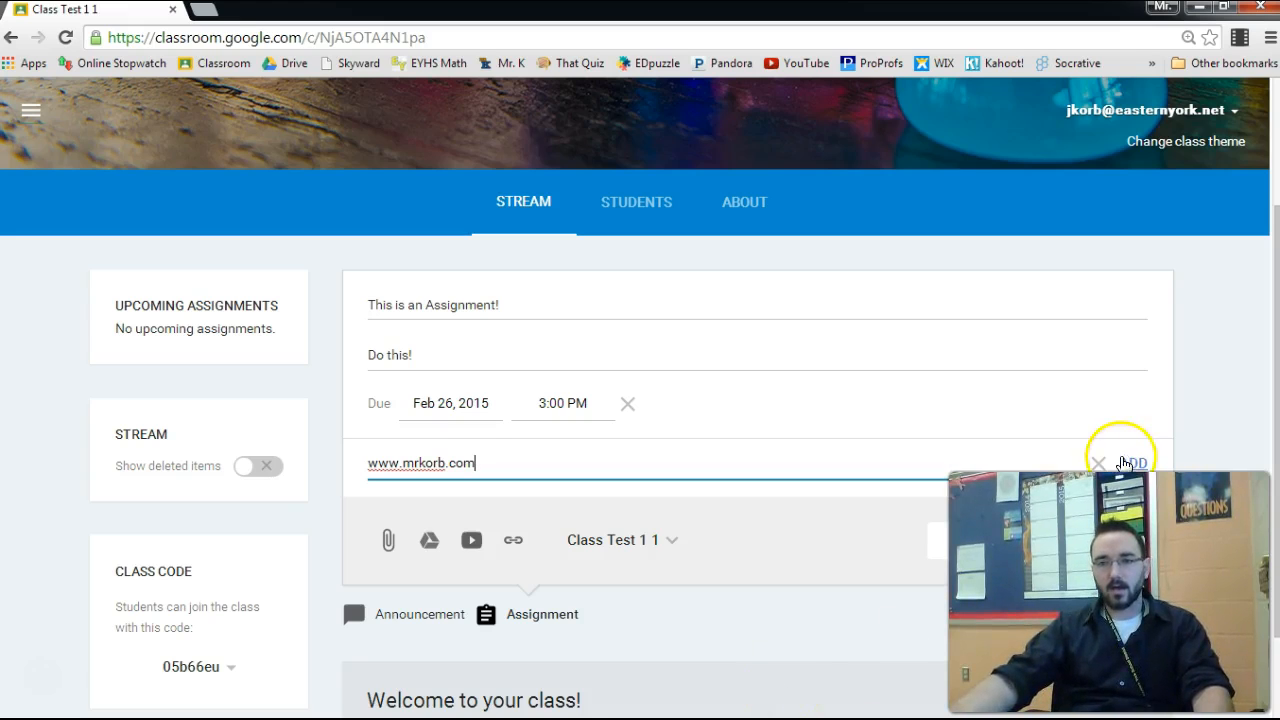
click(1126, 463)
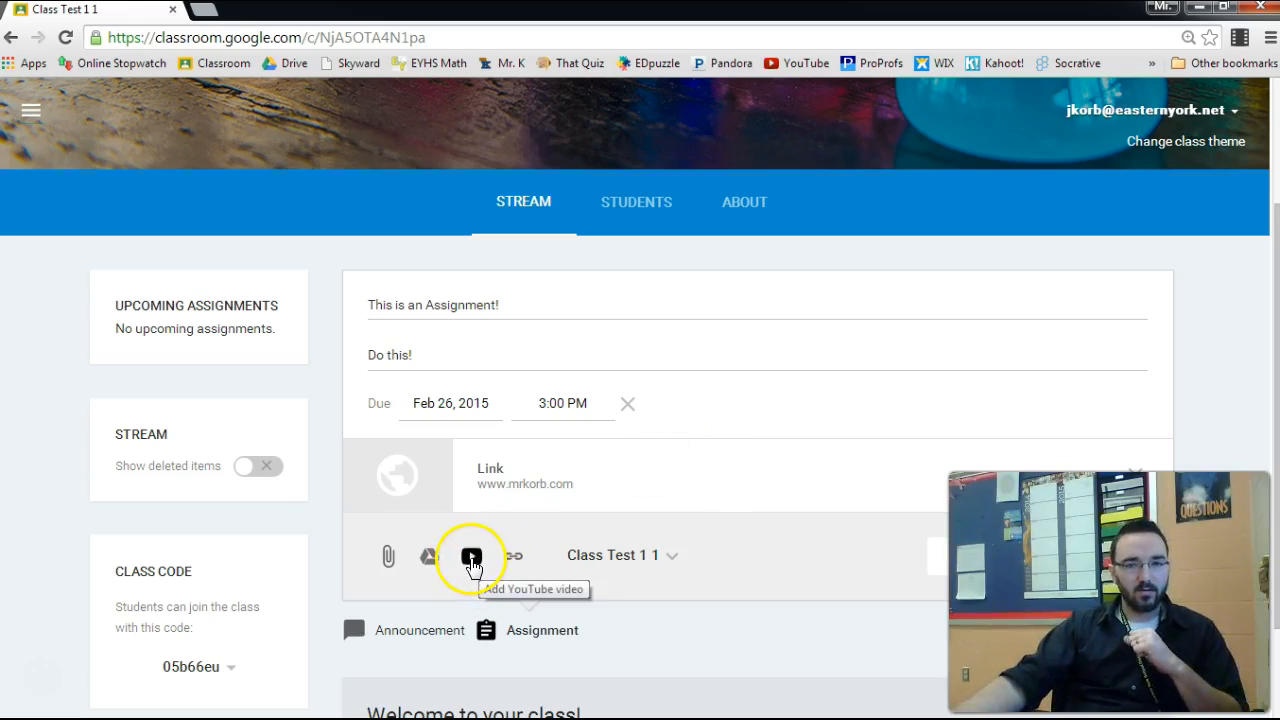
Open the YouTube video "Tech Tool: ThatQuiz.org (Creating Classes and Assignments)" in a new tab, pause it and copy its address.
click(203, 10)
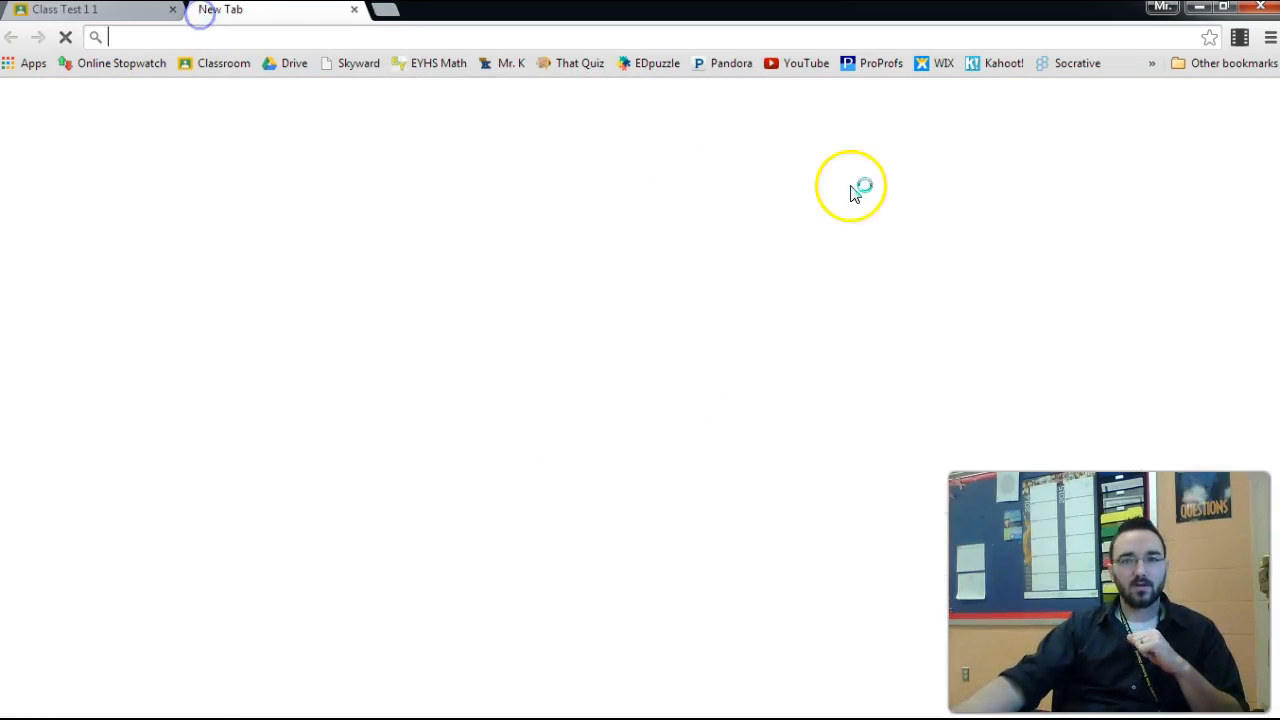
click(810, 66)
scroll(700, 650, down, 1)
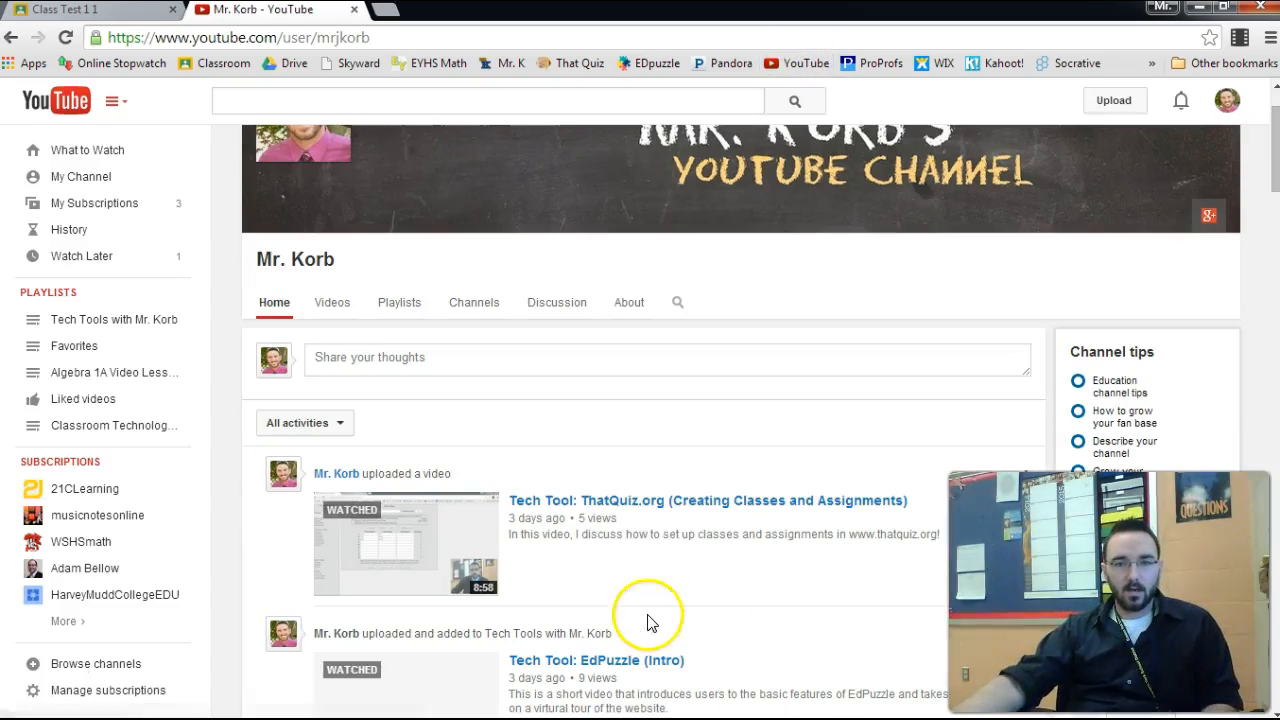
click(565, 502)
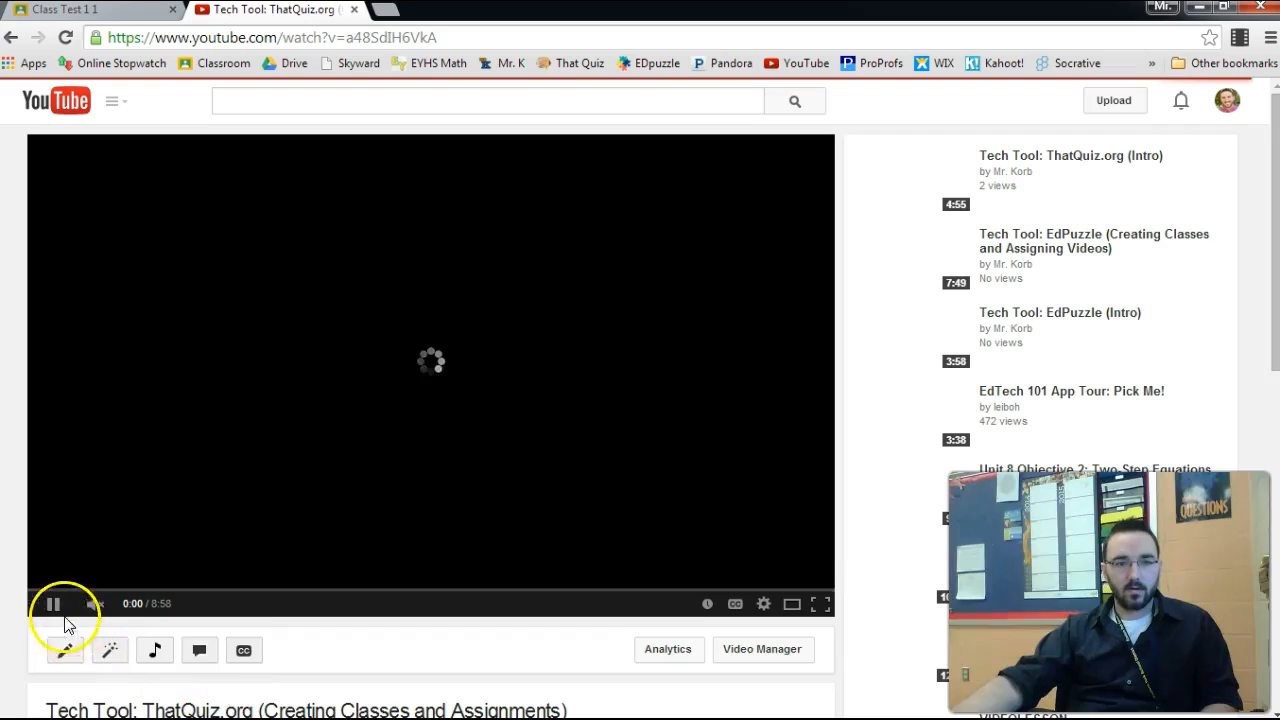
click(53, 604)
click(397, 37)
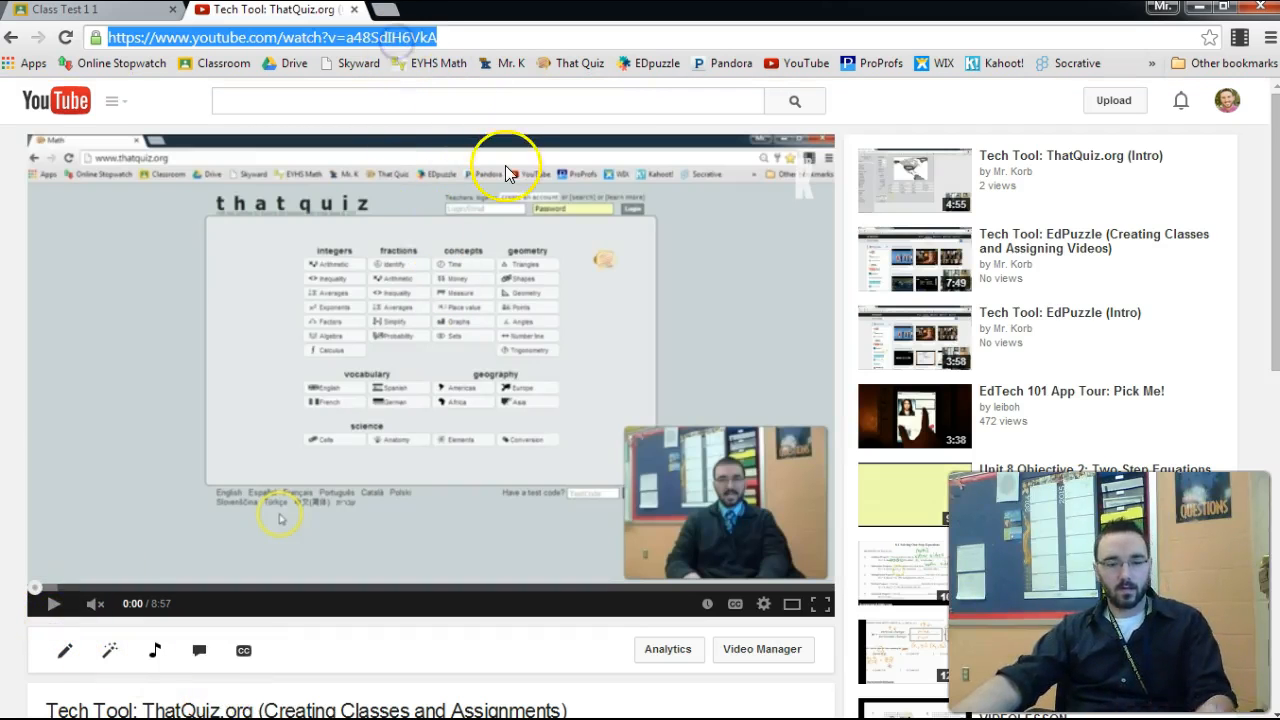
Return to the Classroom assignment and attach the YouTube video using its copied URL.
click(62, 10)
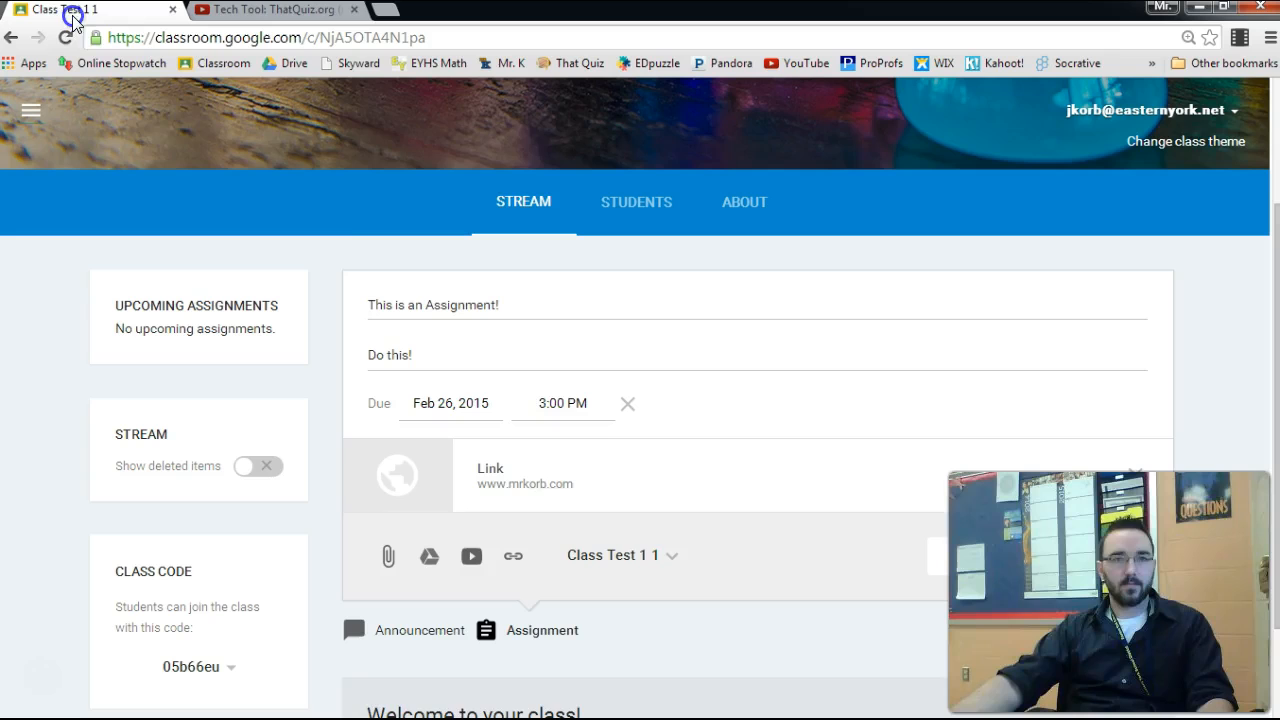
click(474, 558)
text(https://www.youtube.com/watch?v=a48SdlH6VkA)
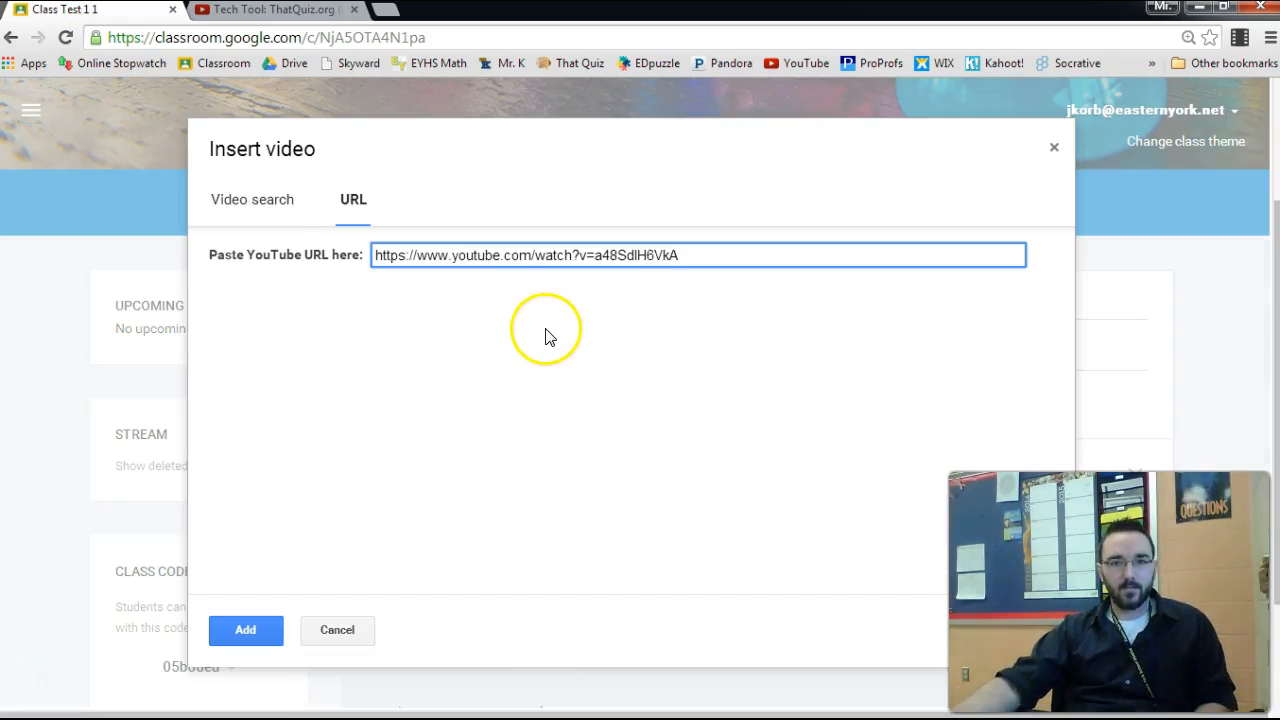
click(240, 629)
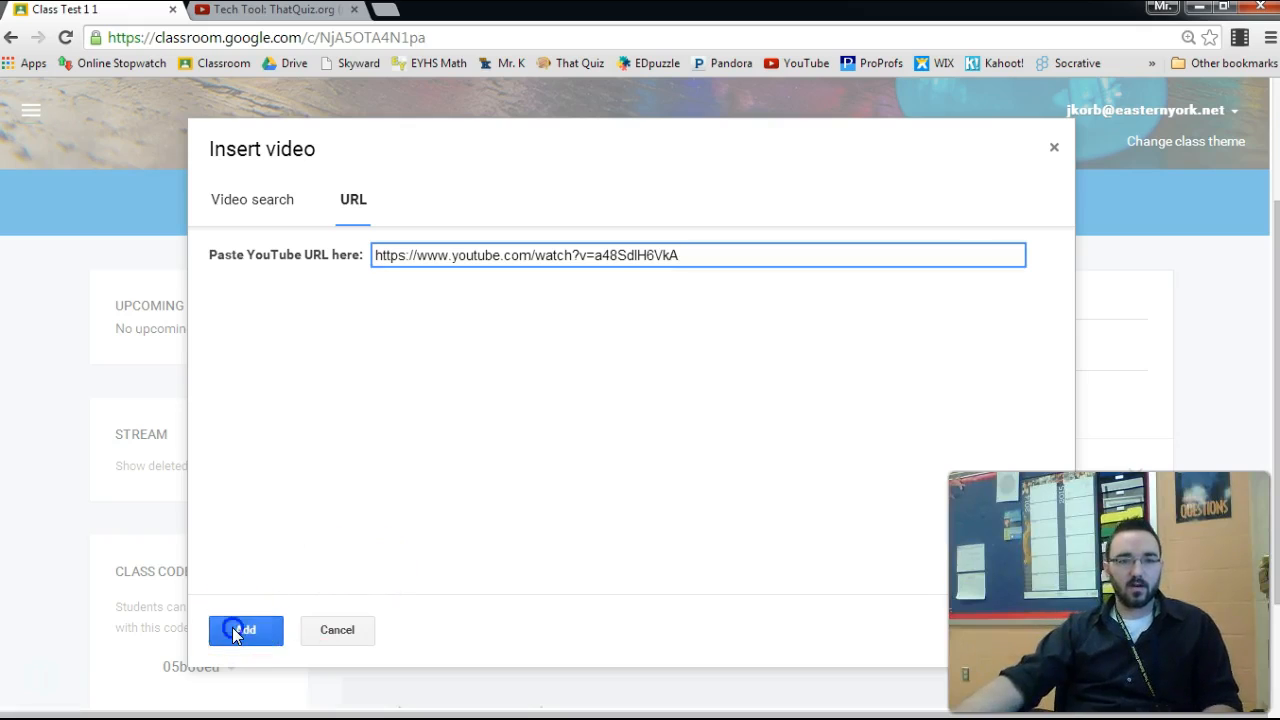
scroll(629, 591, down, 1)
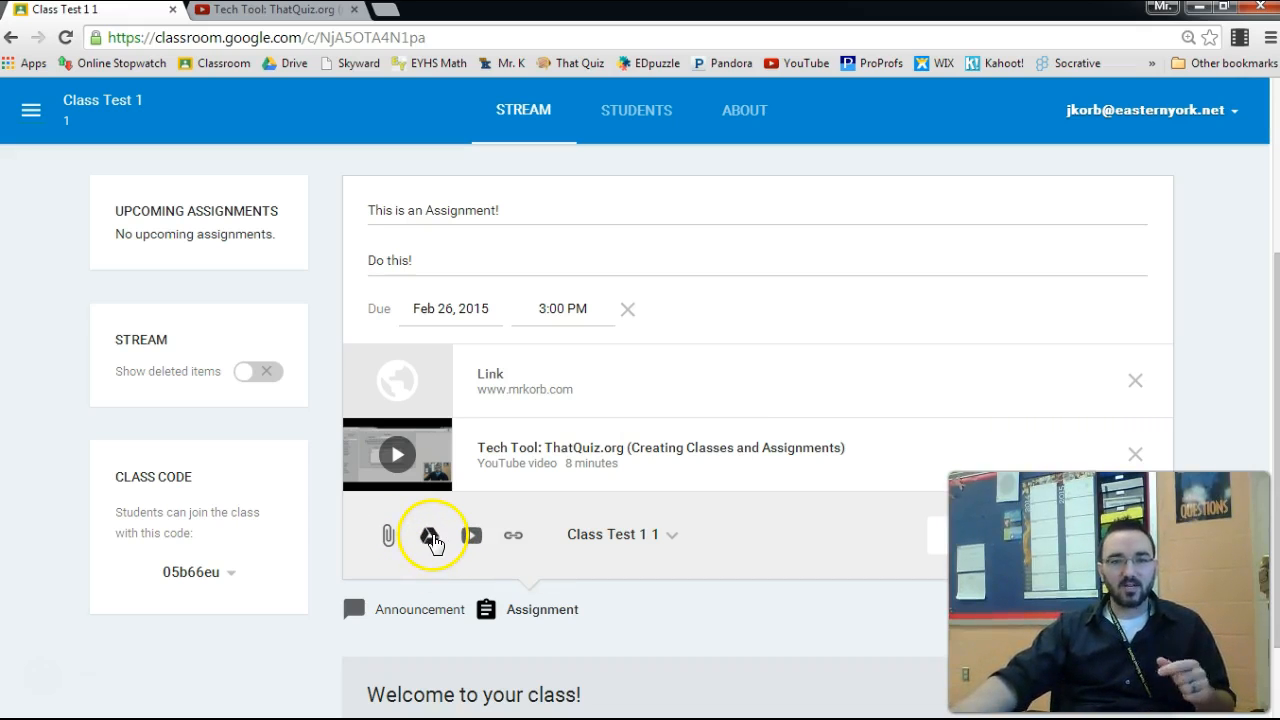
Attach the Google Doc "This is an Assignment!" from Google Drive to the assignment.
click(430, 537)
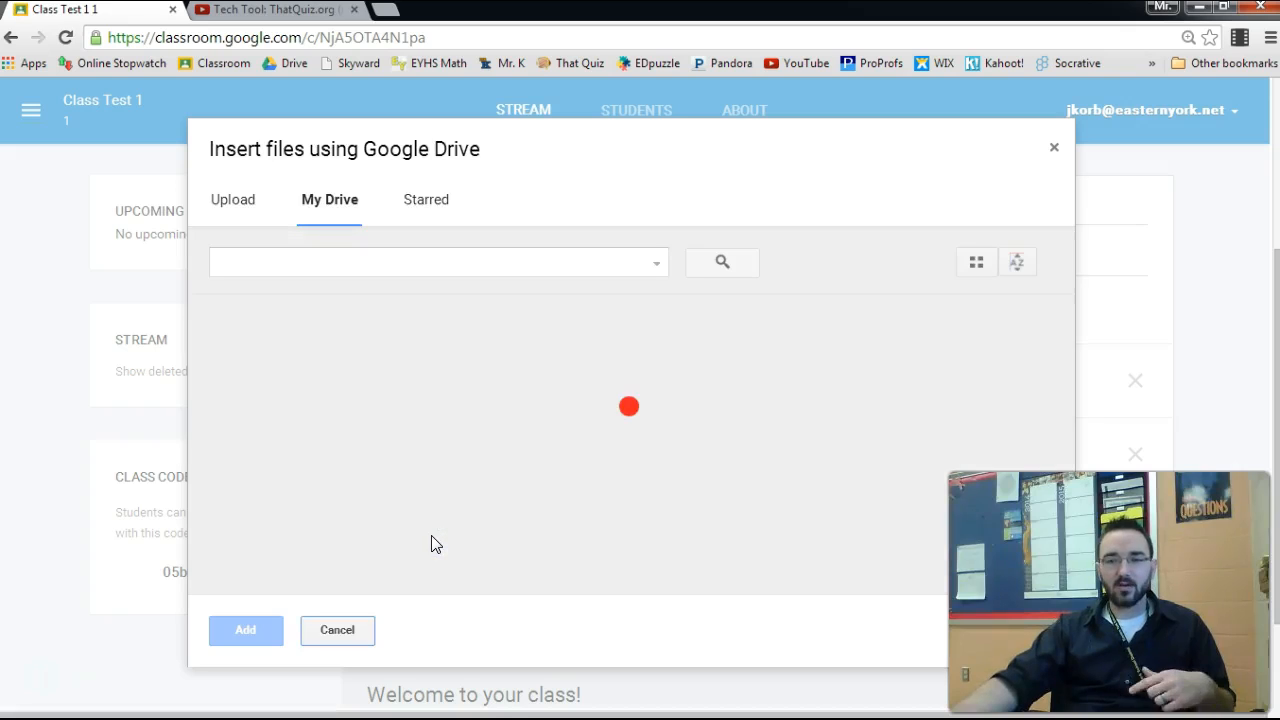
scroll(429, 432, down, 3)
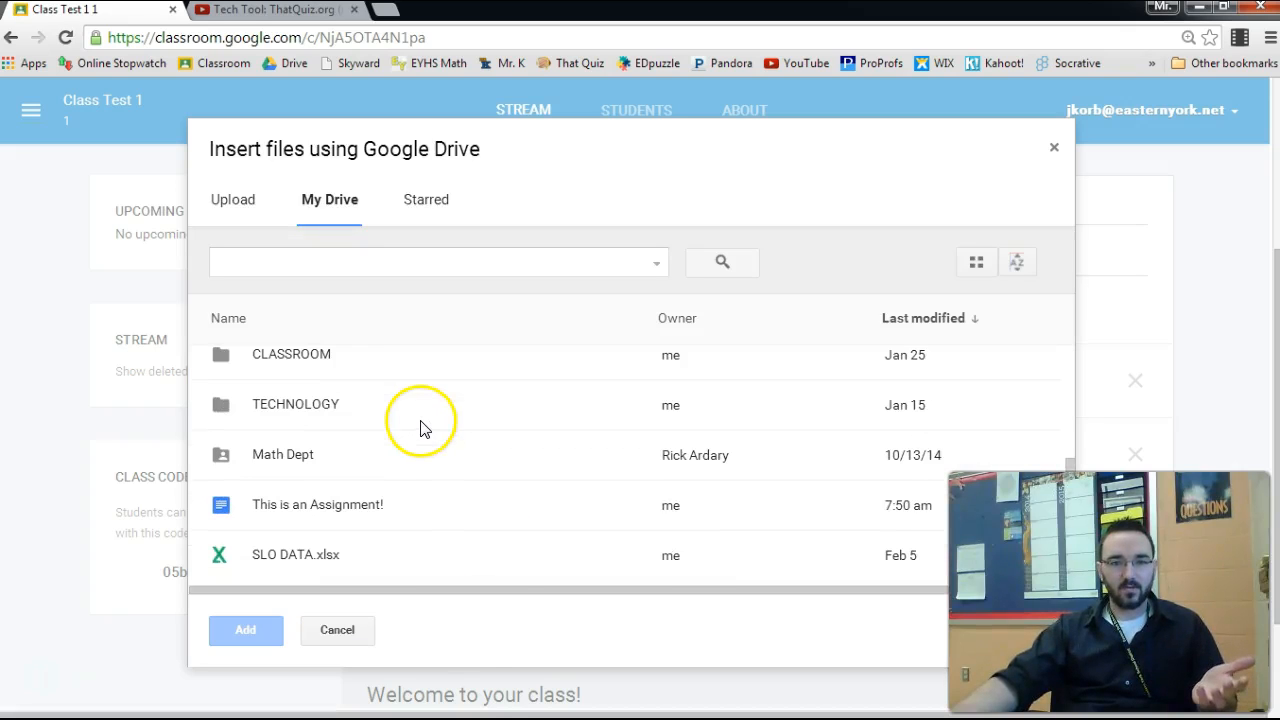
click(312, 504)
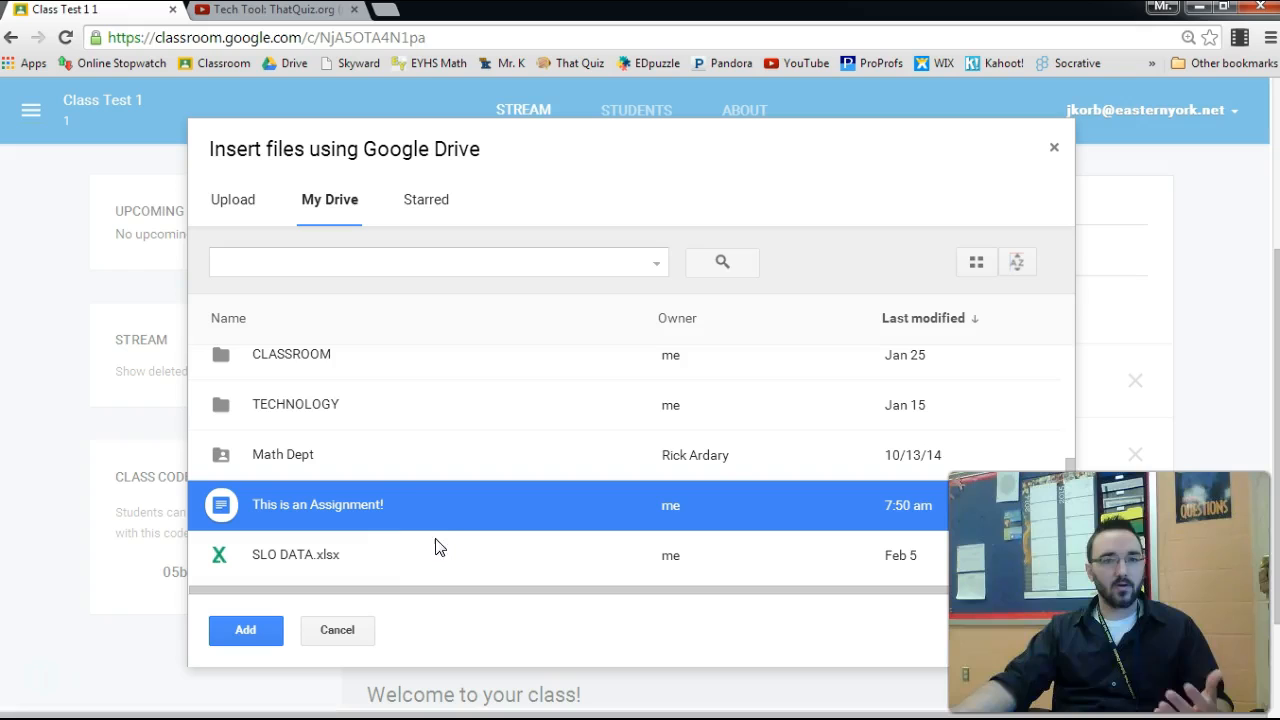
click(262, 640)
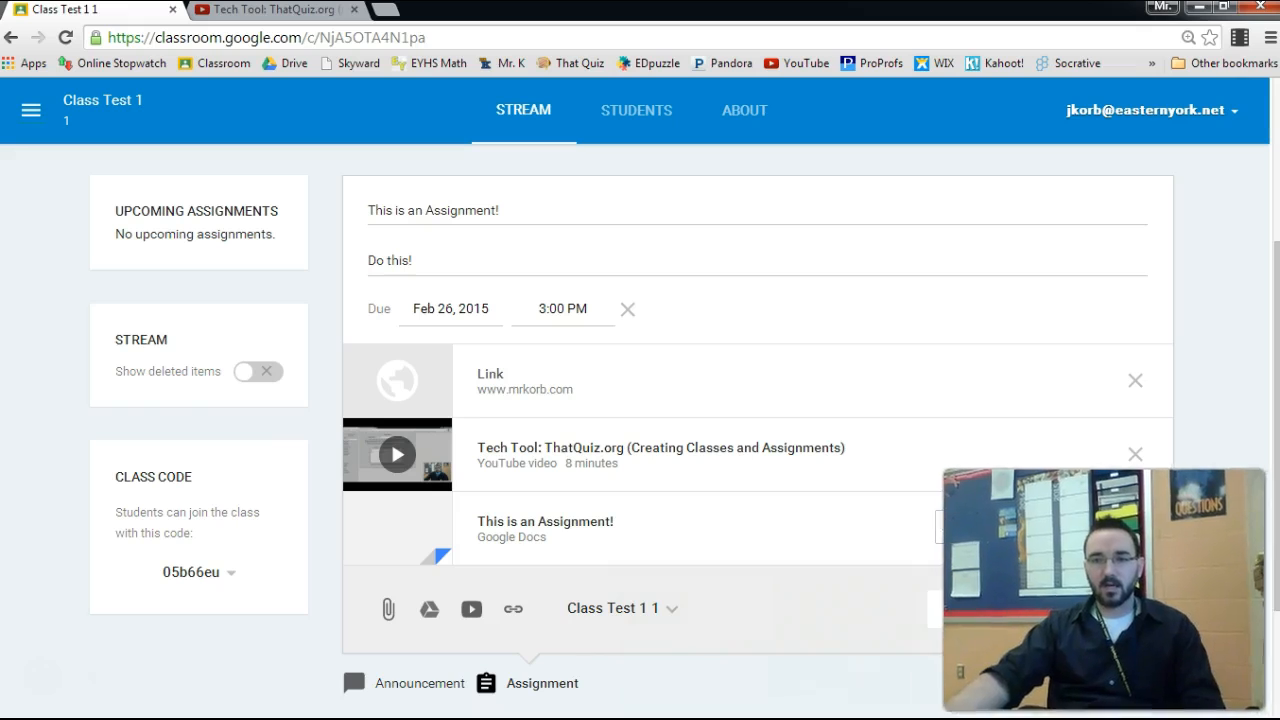
Set the attached Google Doc's sharing option to "Students can edit file".
scroll(884, 375, down, 2)
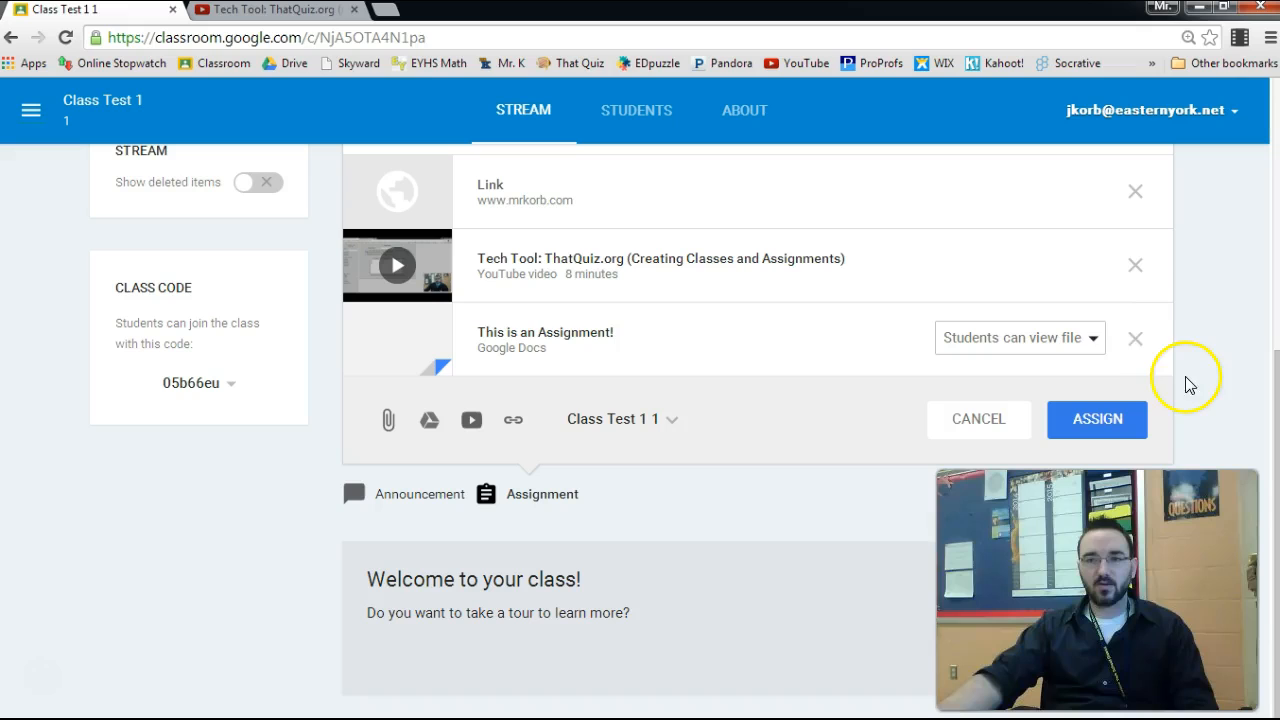
click(1100, 340)
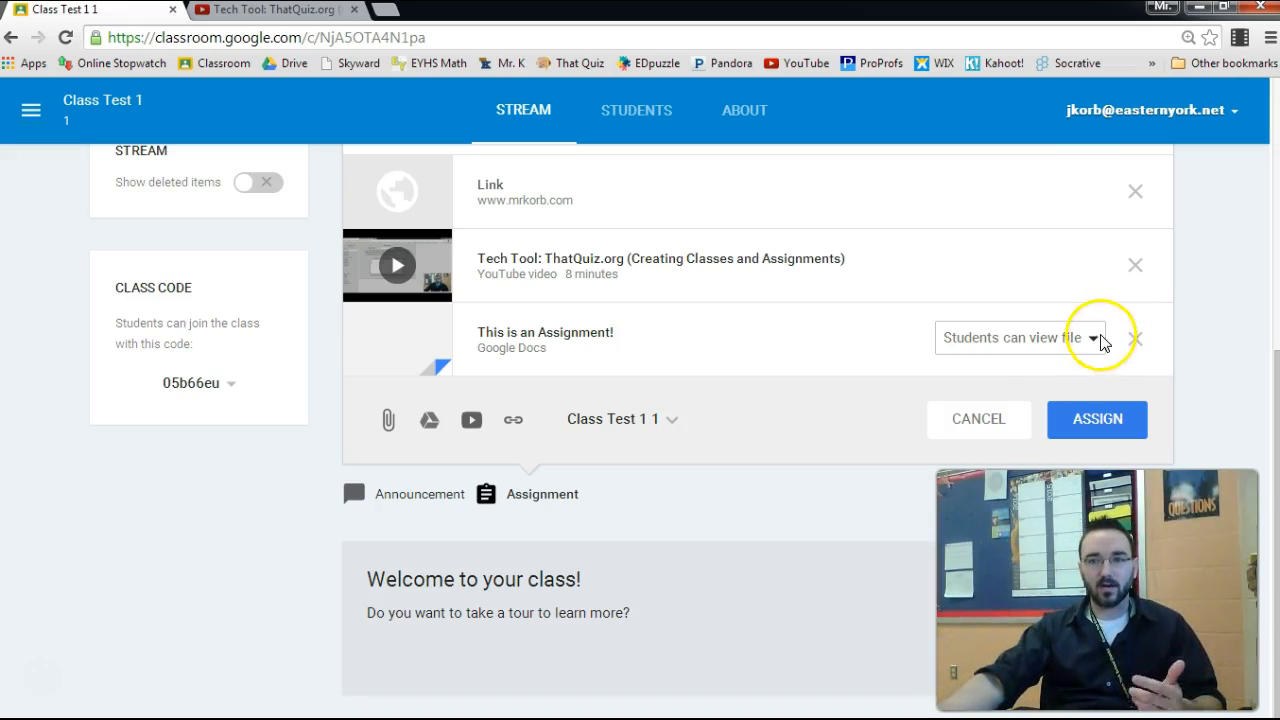
click(1068, 425)
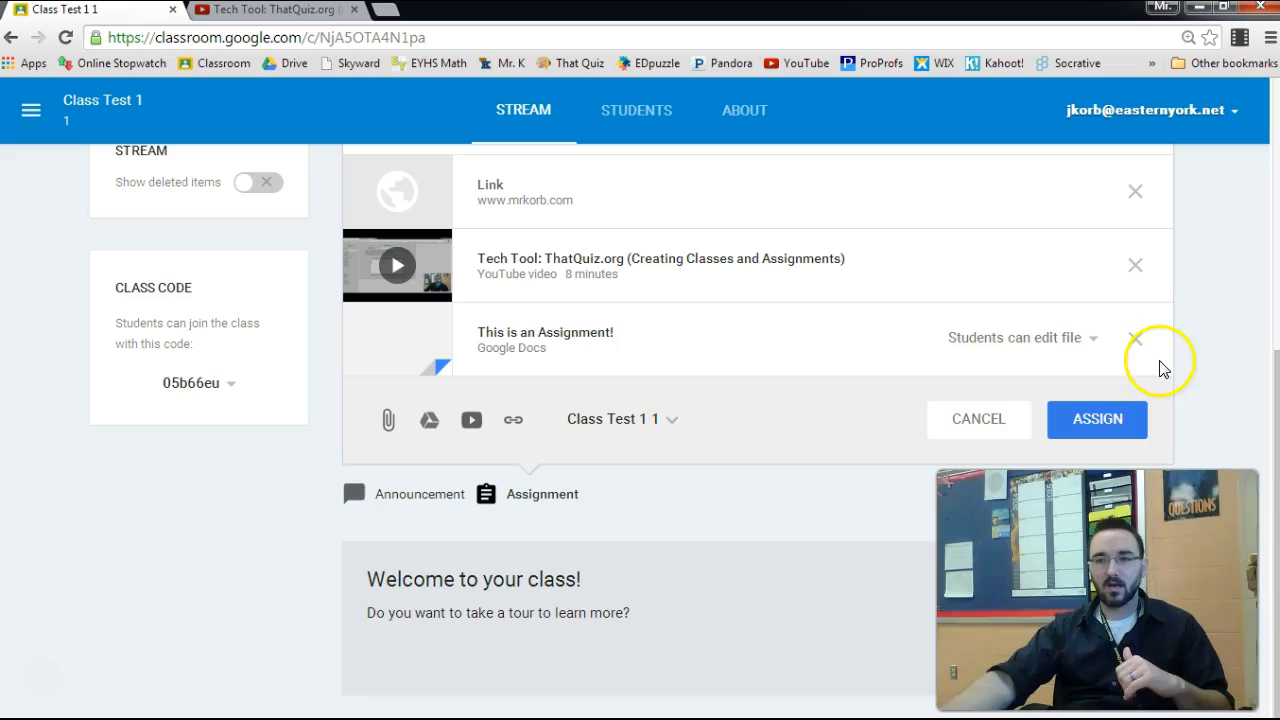
Set the attached Google Doc's sharing option to "Make a copy for each student".
click(1091, 340)
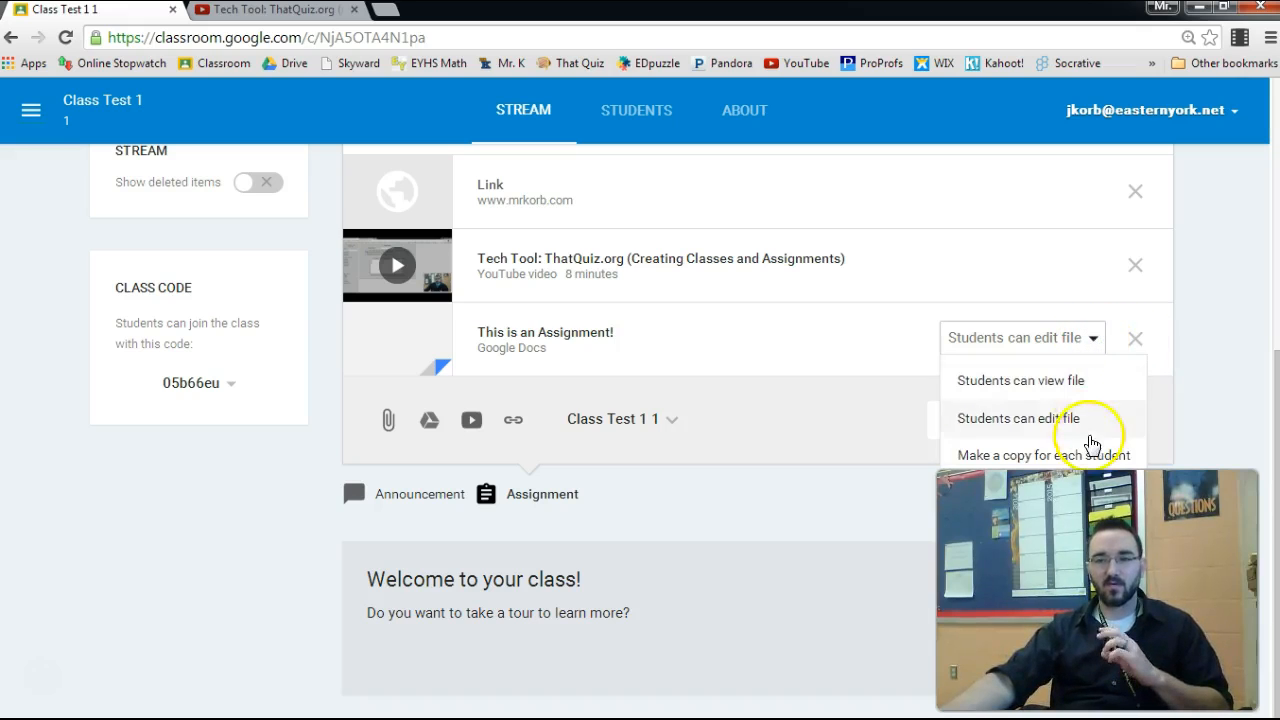
click(1100, 451)
click(1200, 371)
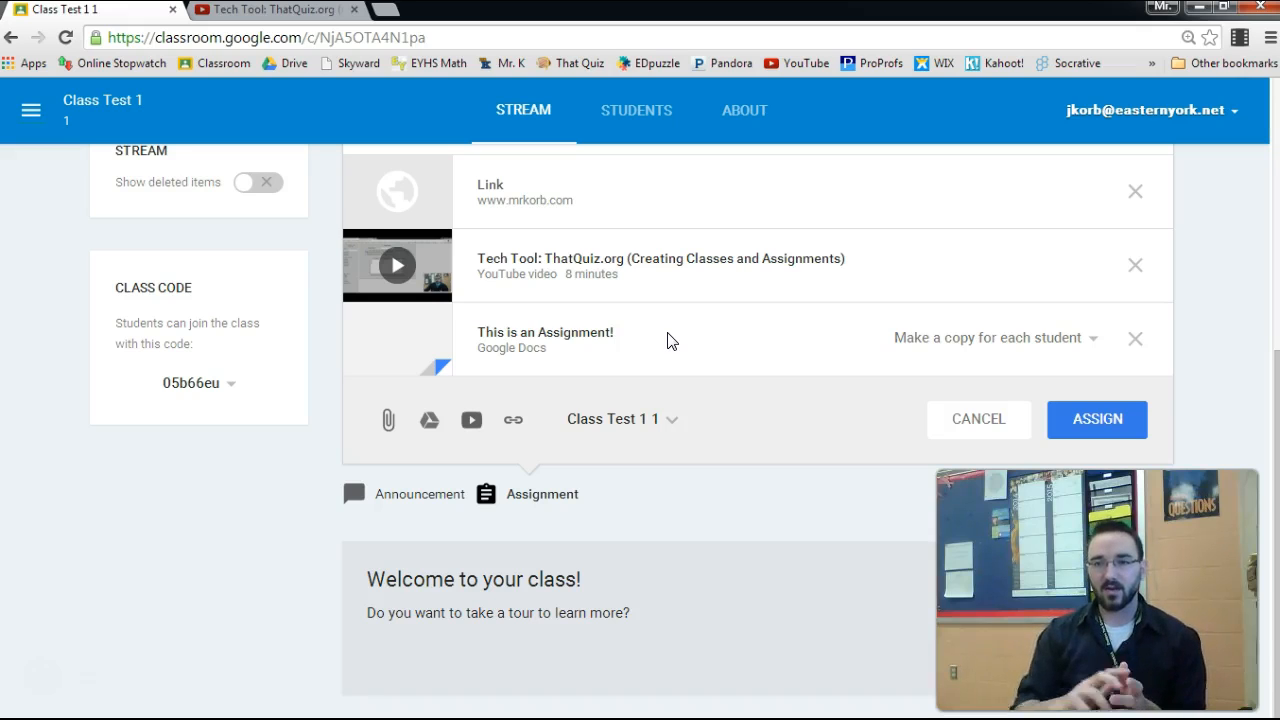
Assign the finished assignment to the class and view its post in the stream.
click(1080, 432)
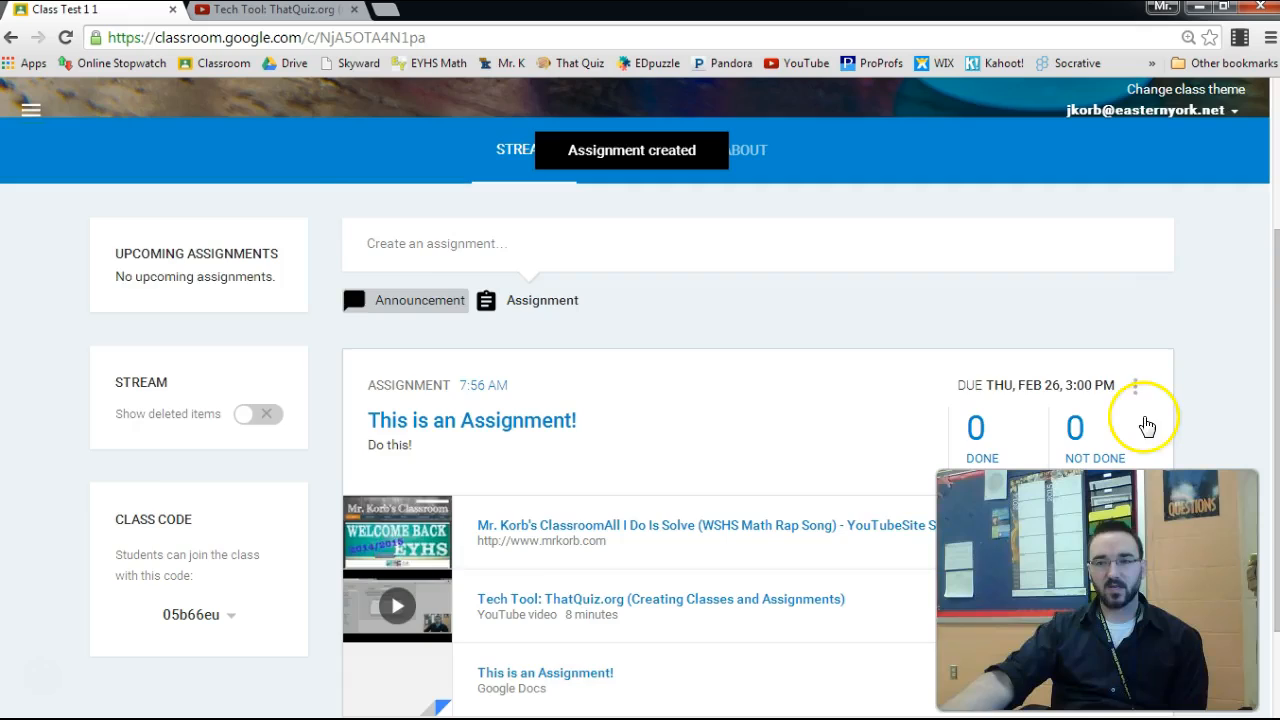
scroll(1180, 395, down, 2)
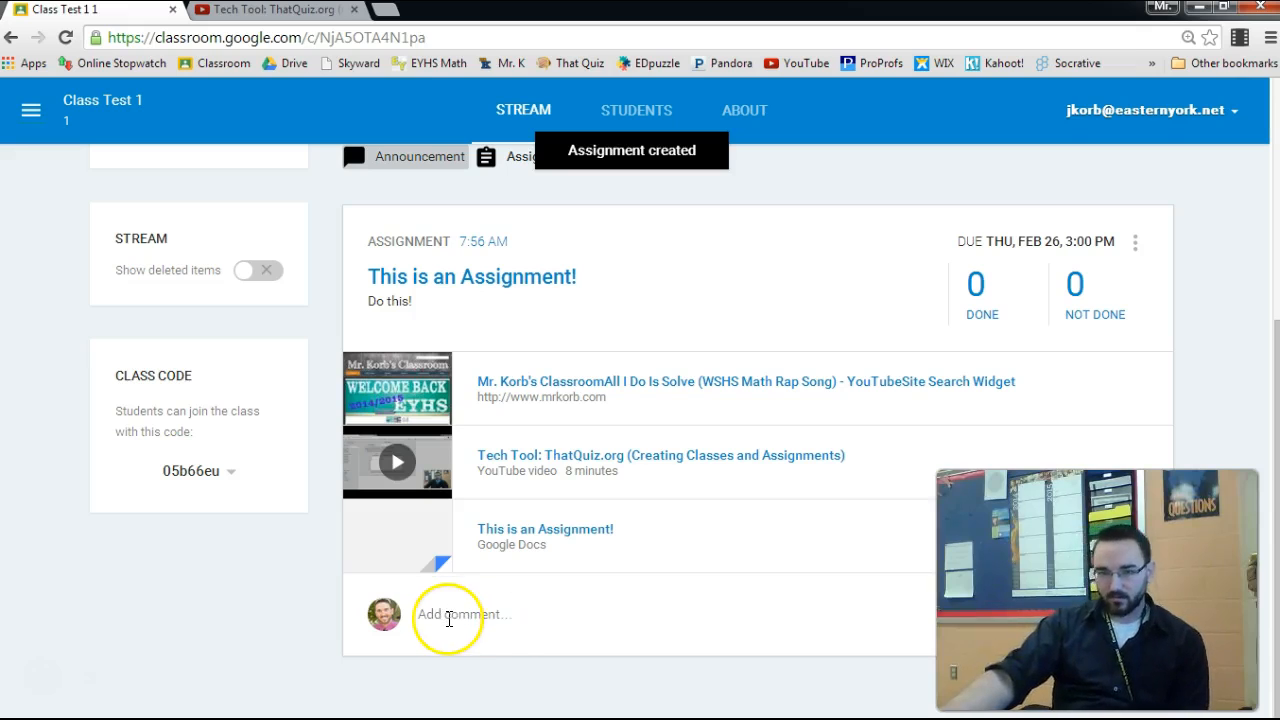
Post the comment "Hey I forgot to add this!" on the assignment "This is an Assignment!" in the class stream.
click(464, 605)
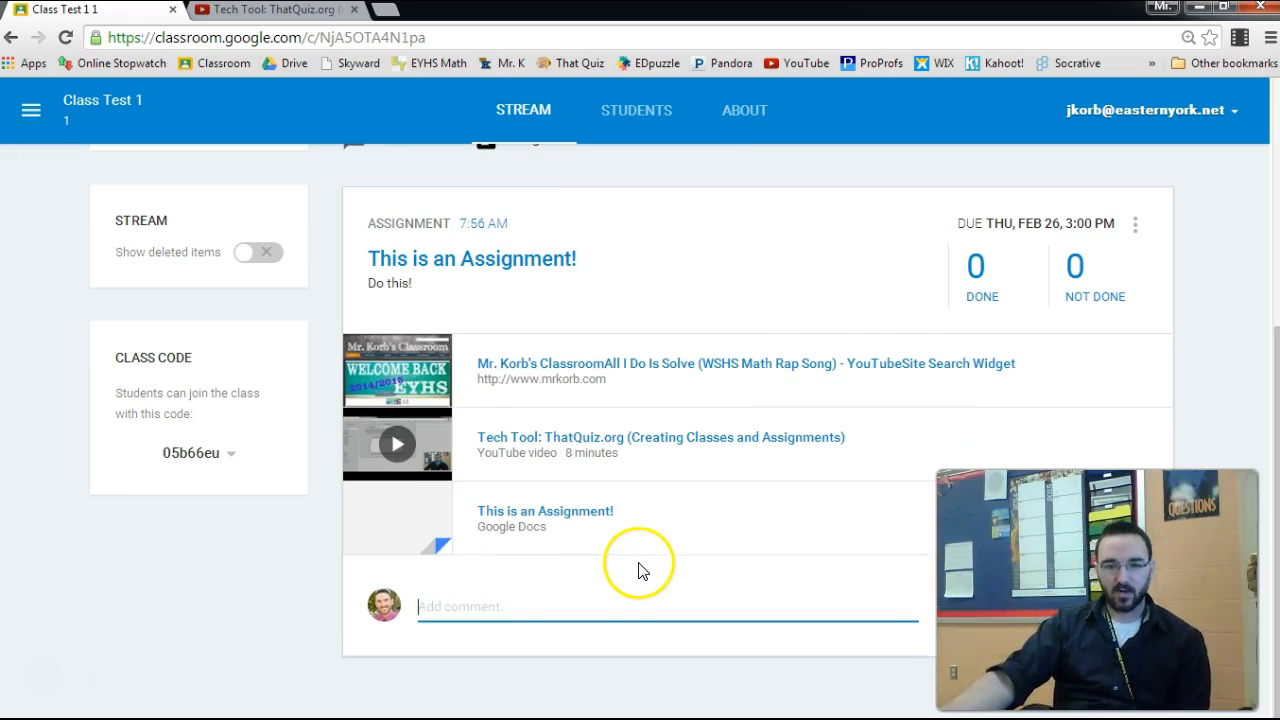
text(He)
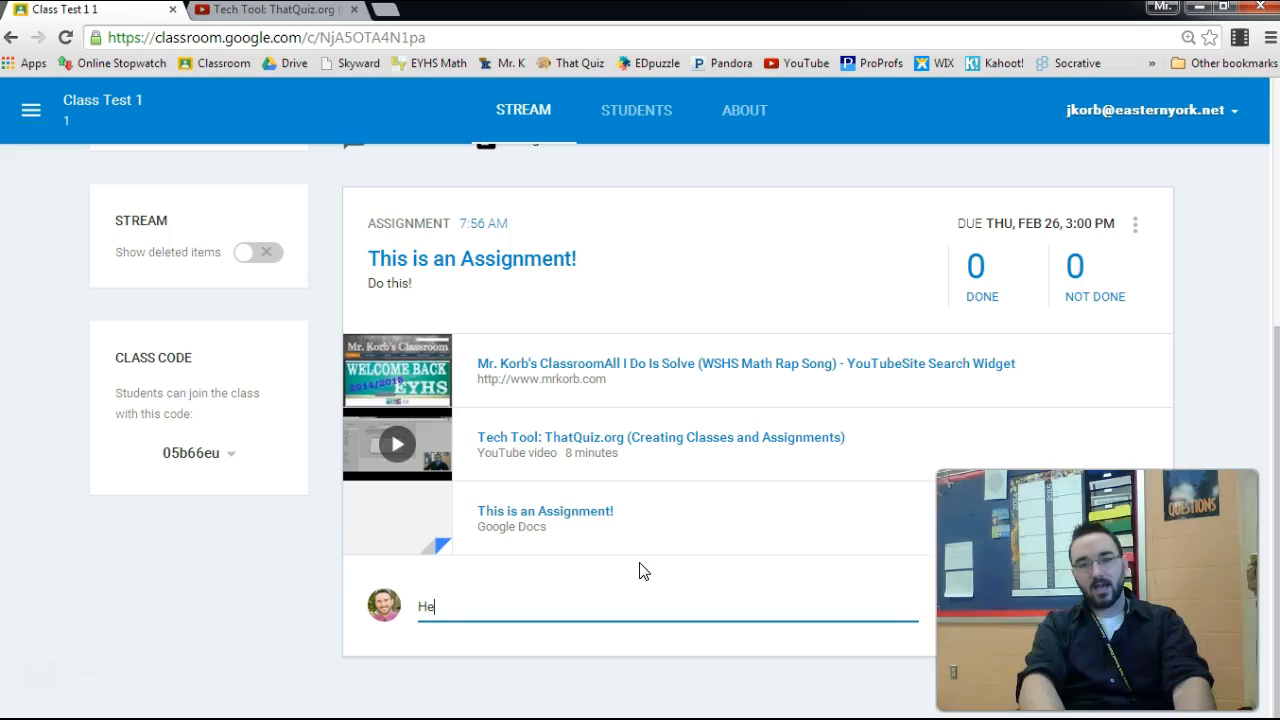
text(y I forgot to )
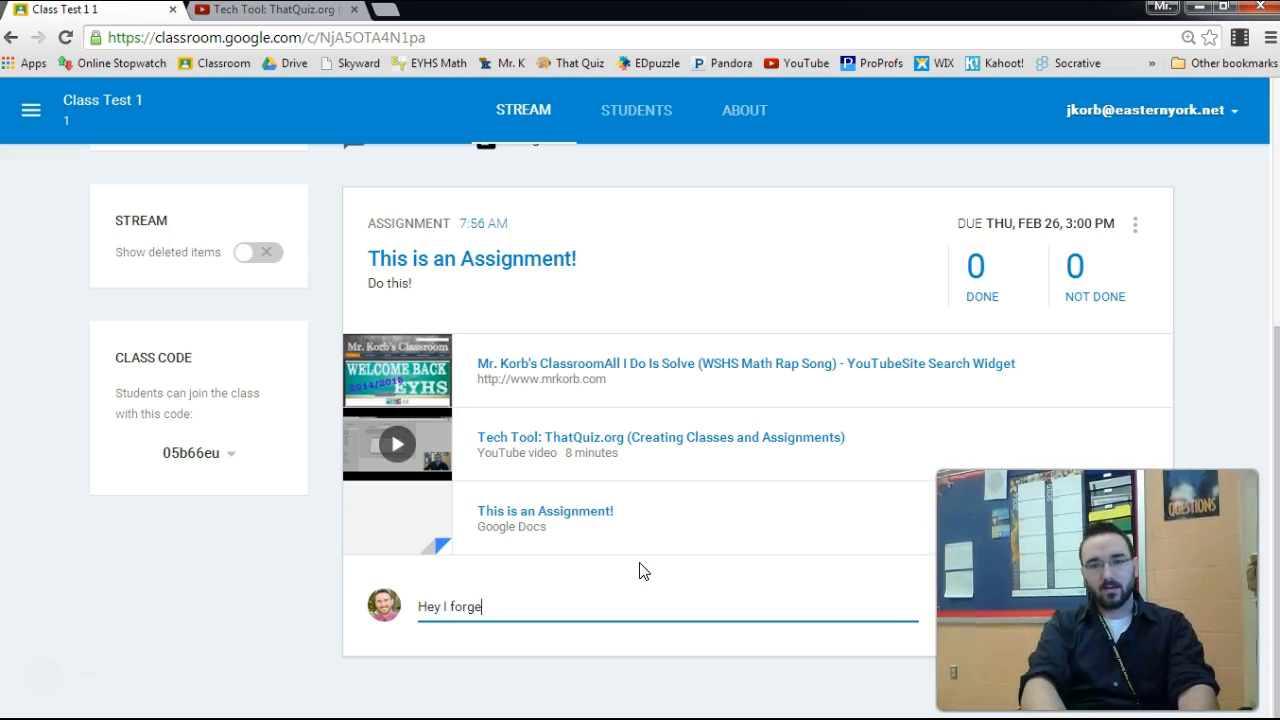
text(add di)
key(BackSpace)
key(BackSpace)
key(BackSpace)
text(this!)
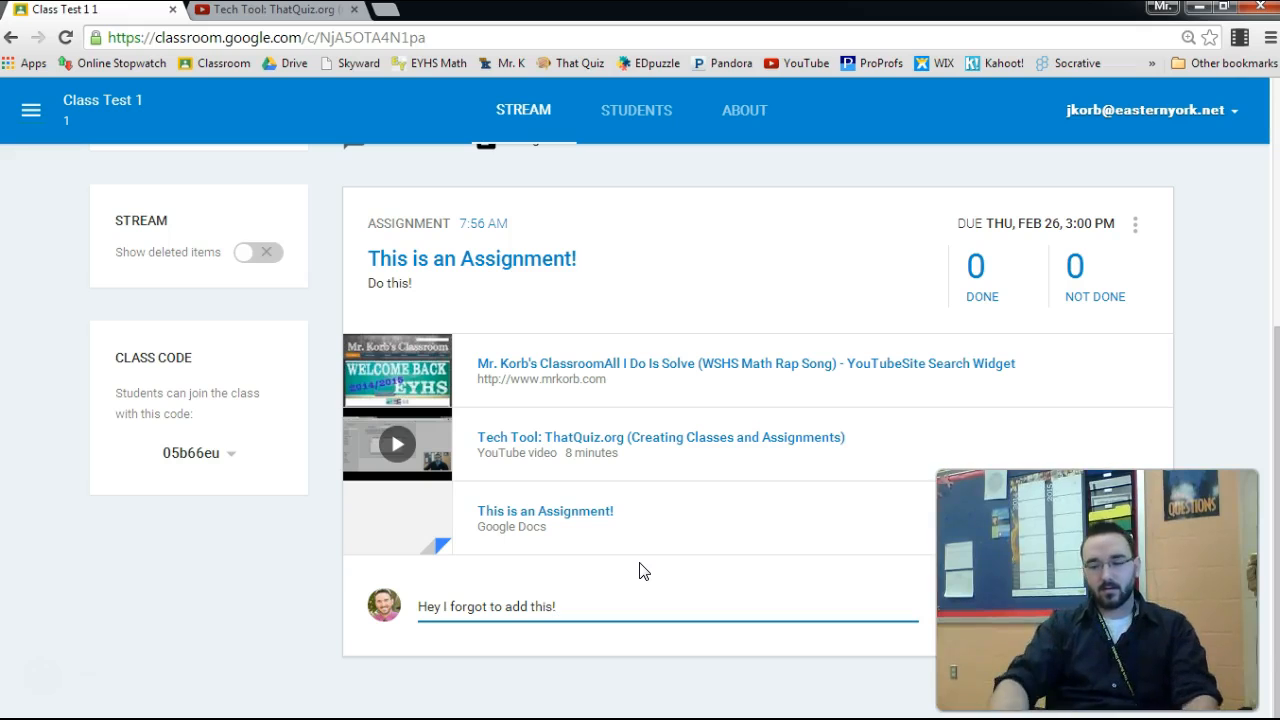
key(Return)
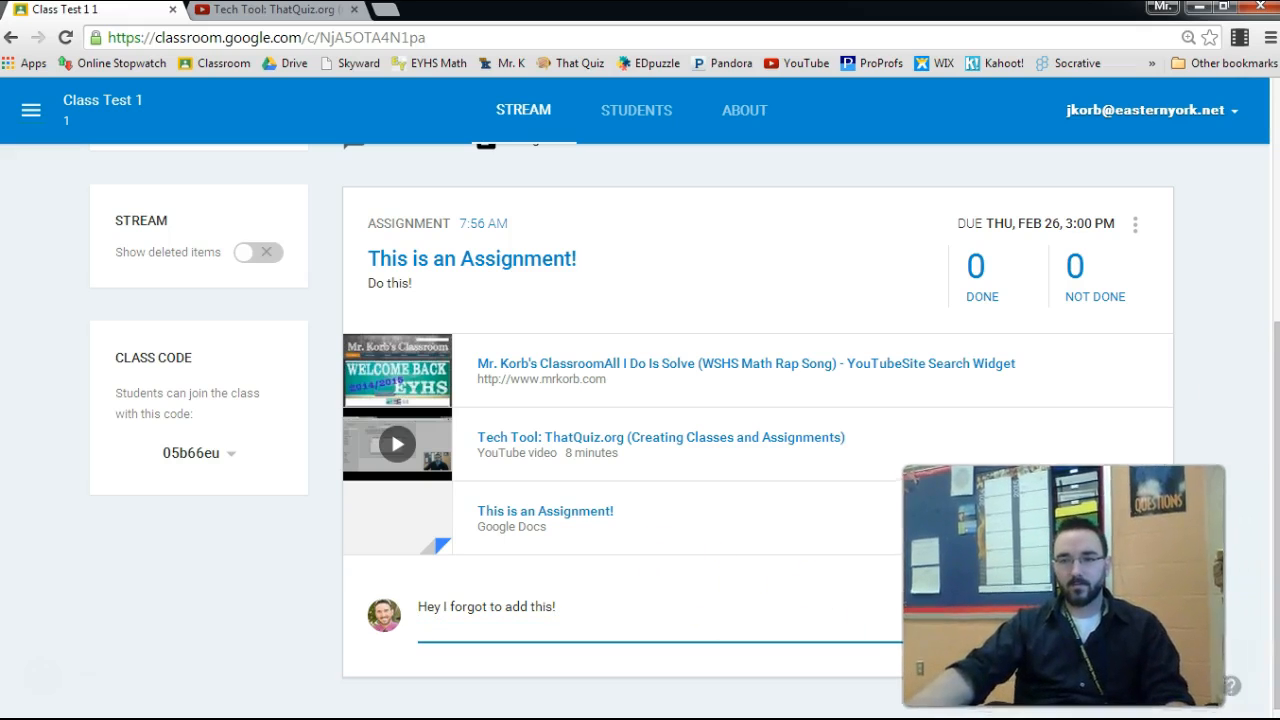
click(1103, 610)
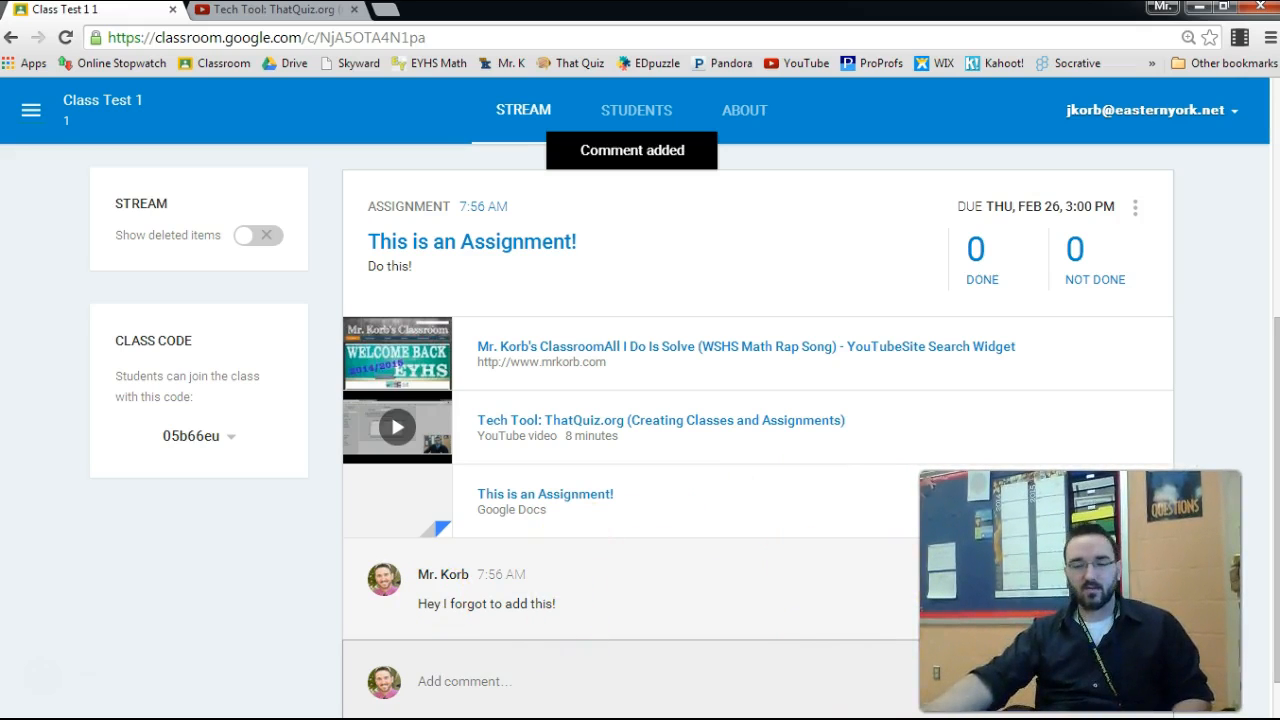
scroll(553, 673, down, 1)
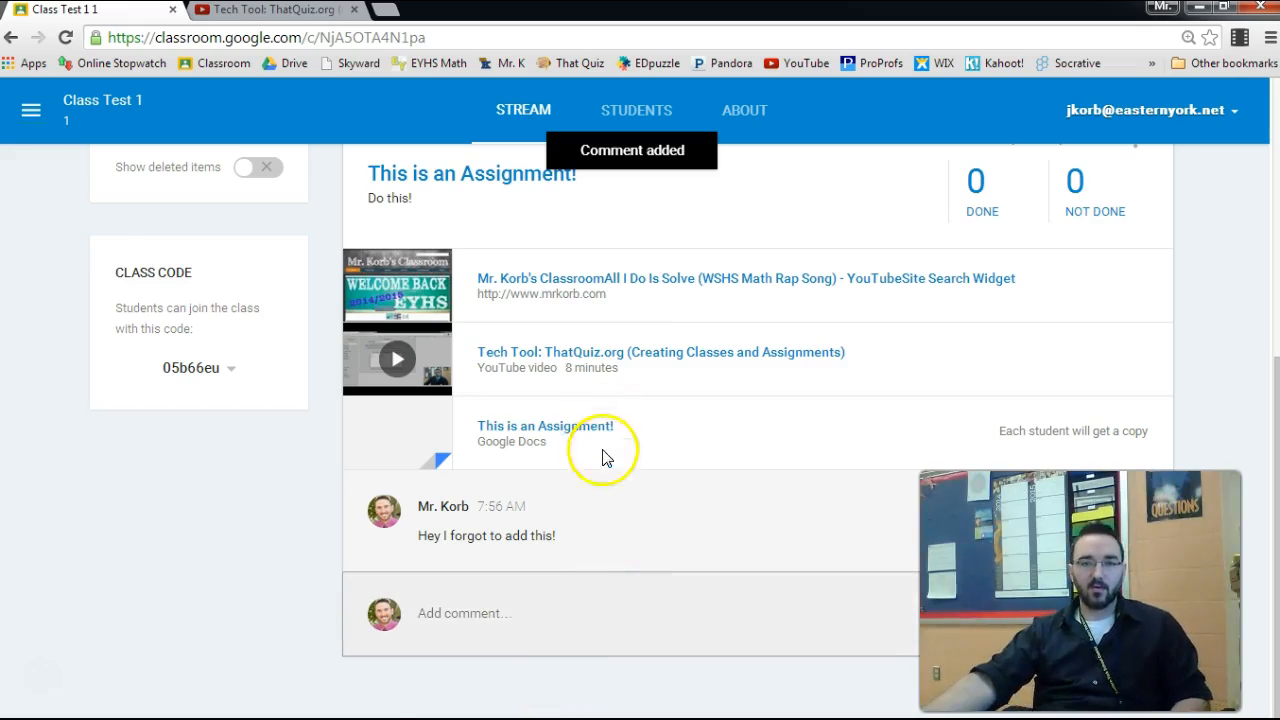
scroll(621, 541, up, 1)
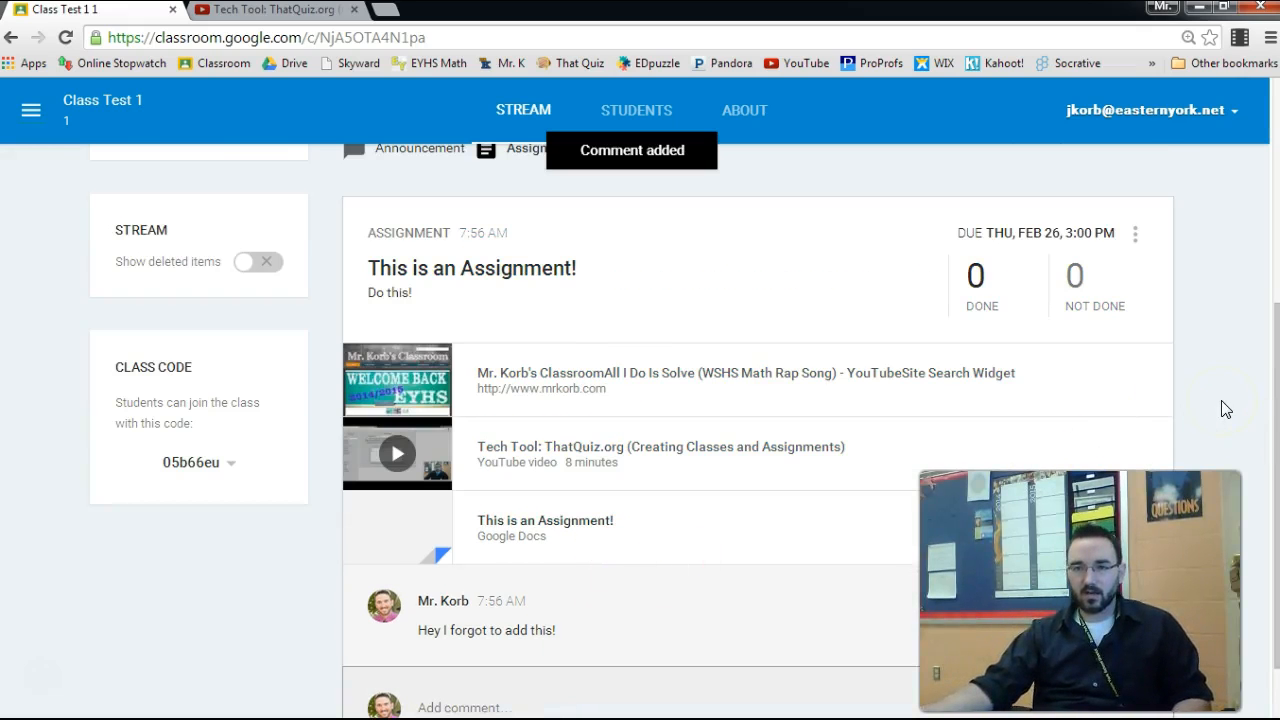